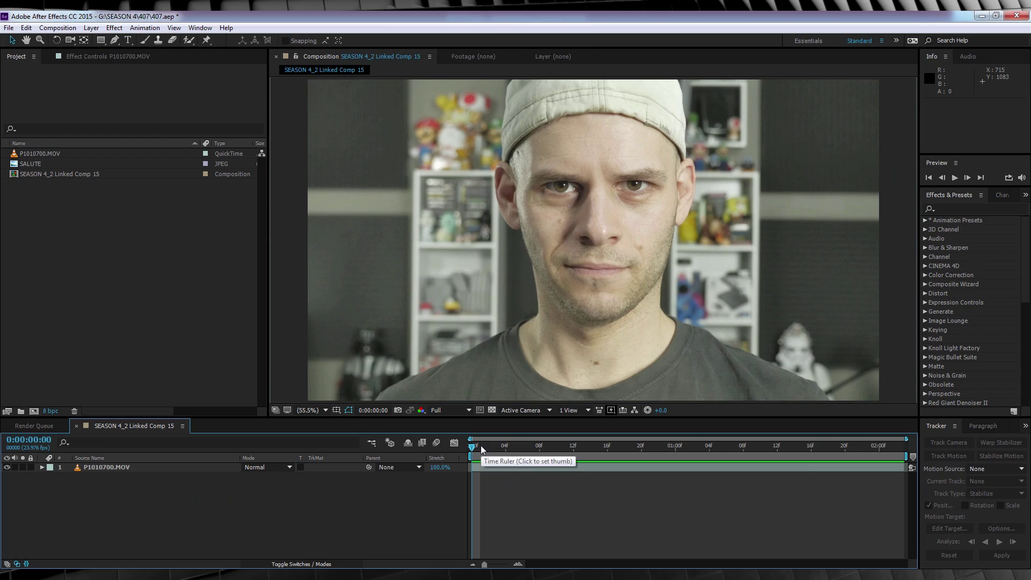
- Preview the footage, then add two null object layers to the composition
key("space")
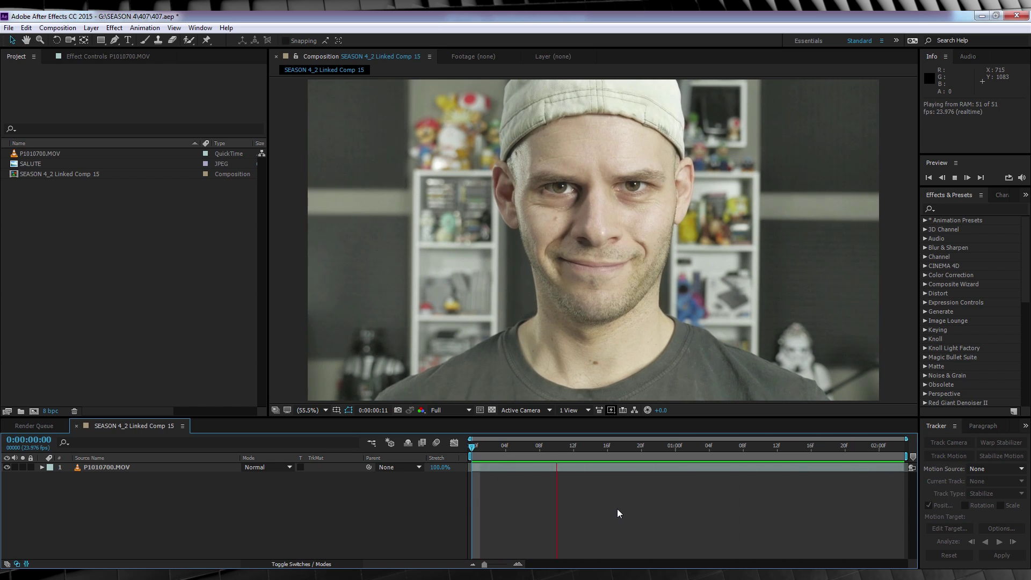
key("space")
left_click(91, 28)
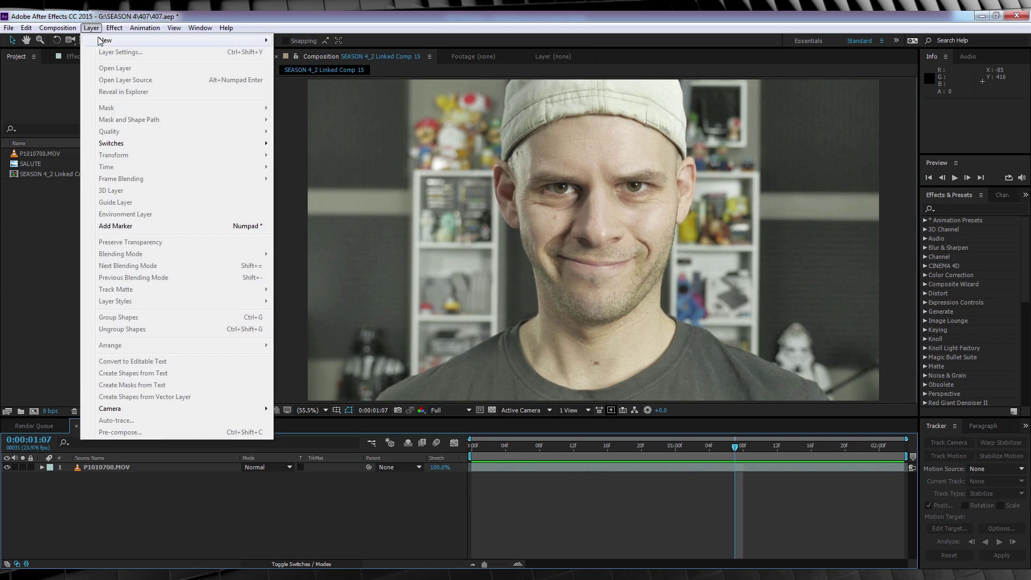
mouse_move(100, 38)
left_click(322, 88)
left_click(91, 28)
left_click(320, 88)
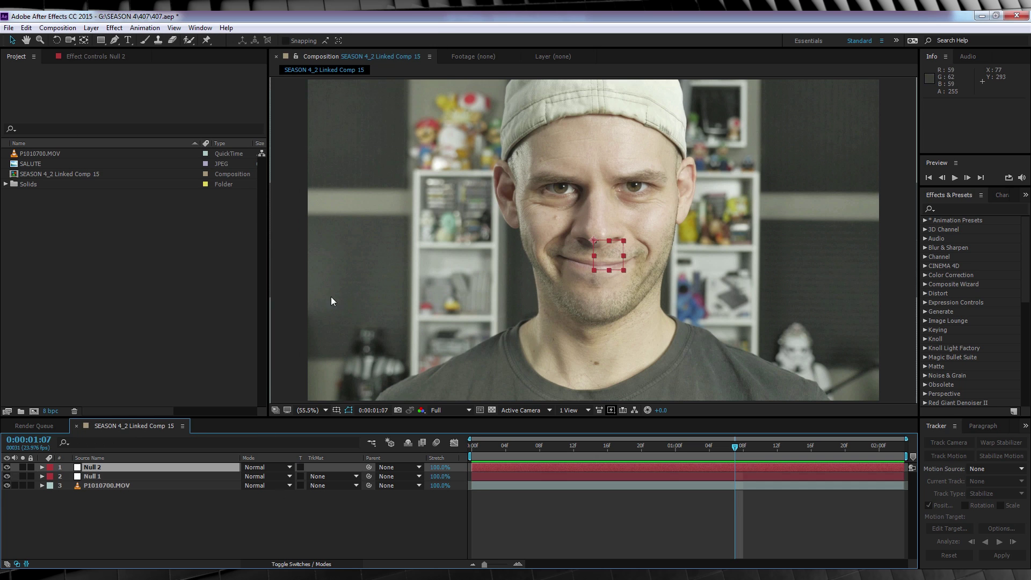
- Rename the nulls 'right' and 'left', then select the P1010700.MOV footage layer
left_click(96, 476)
key("Return")
type("right")
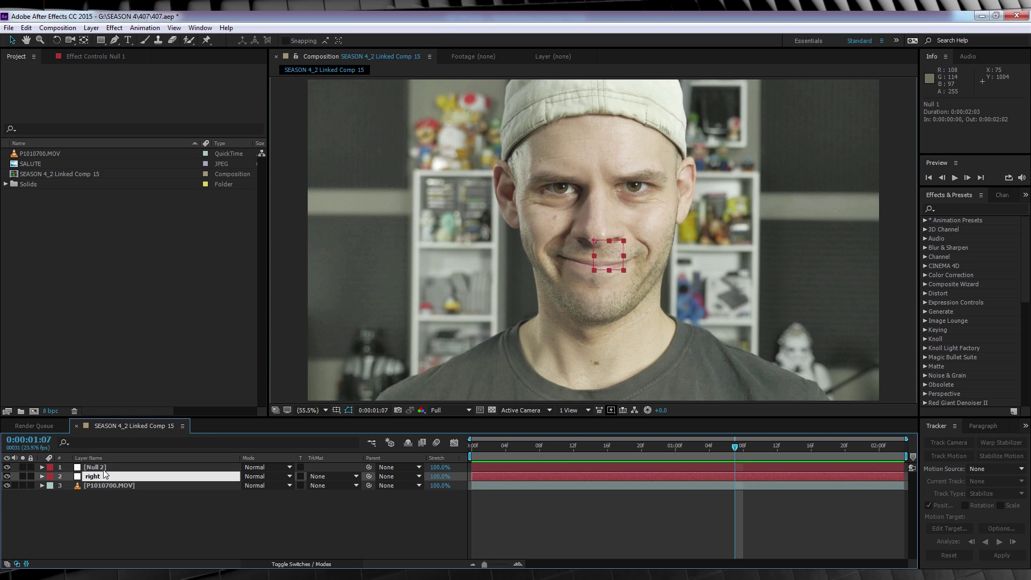
left_click(102, 467)
key("Return")
type("left")
key("Return")
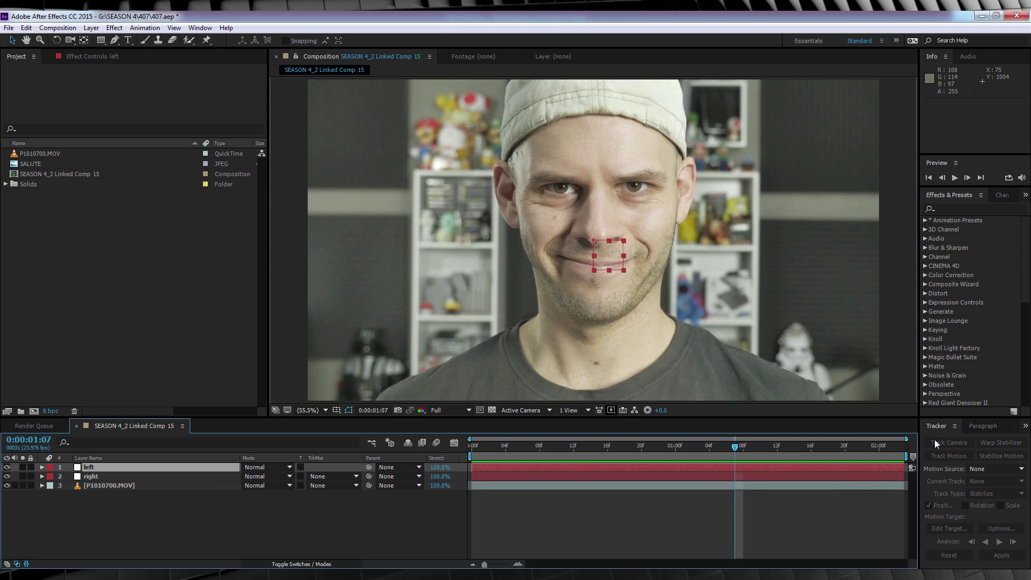
left_click(128, 484)
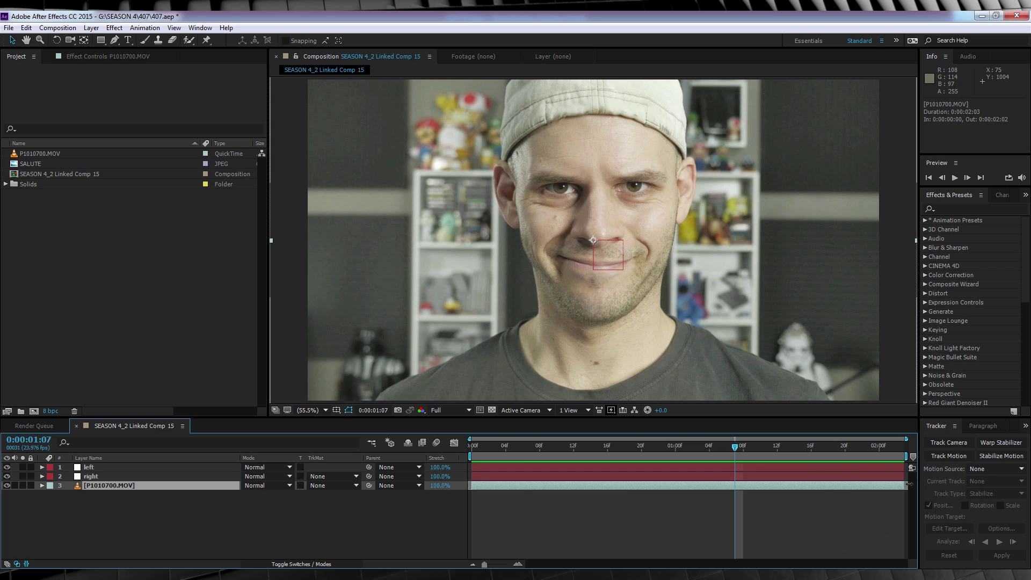
- Start a motion track on the footage and analyze one pupil forward through the clip
left_click(950, 457)
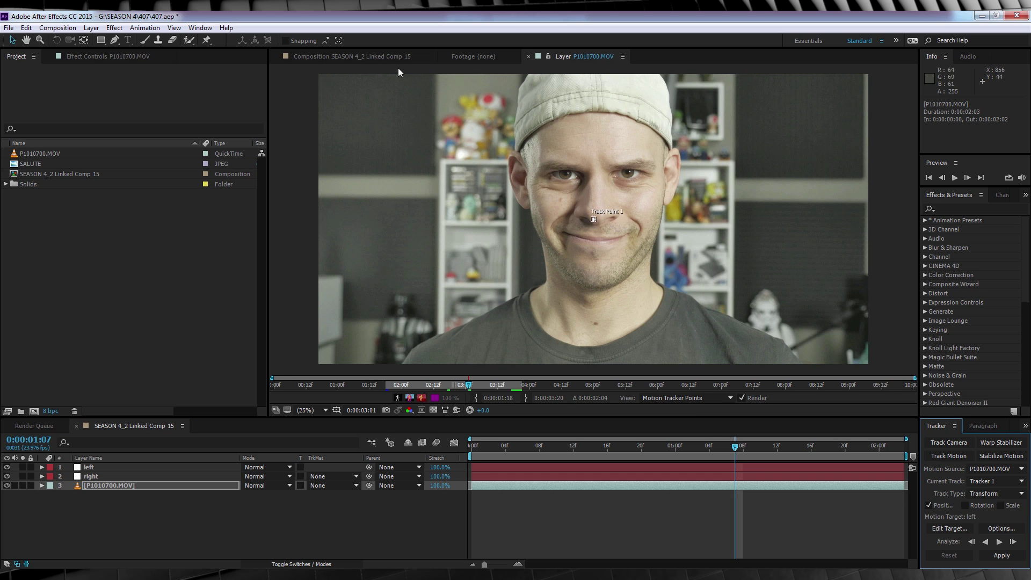
left_click(199, 28)
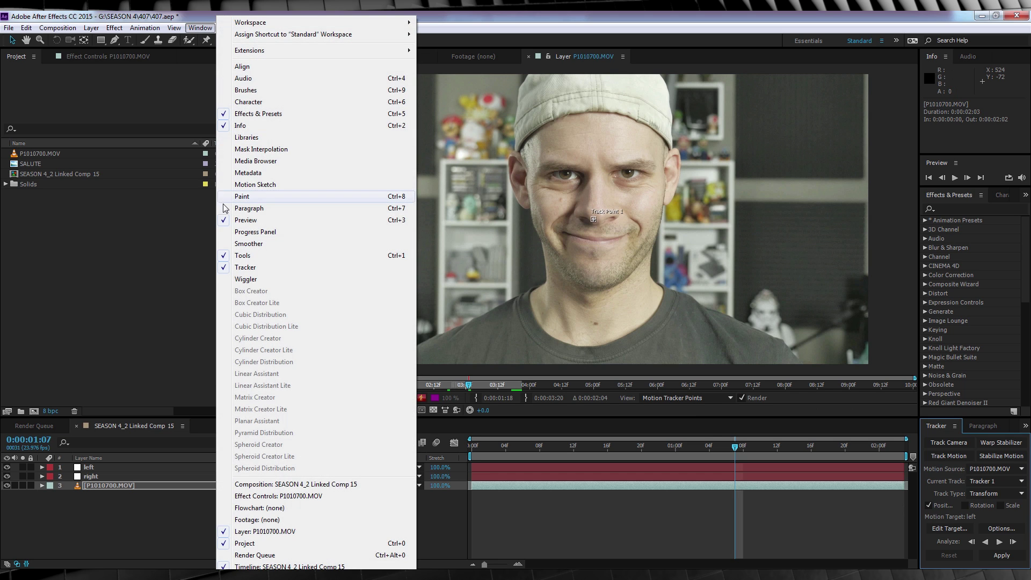
left_click(212, 16)
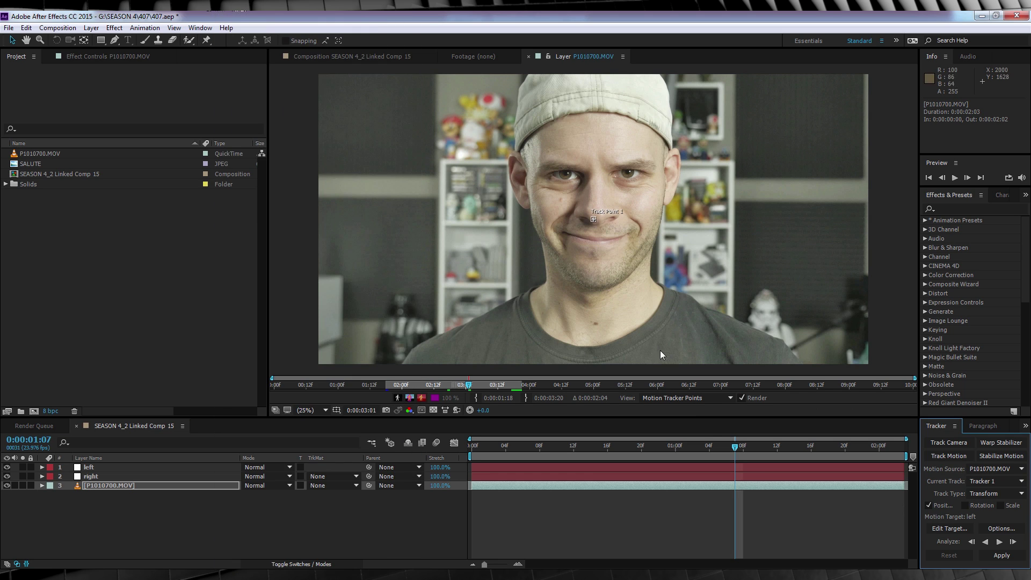
scroll(610, 210, "up", 5)
scroll(532, 120, "down", 1)
scroll(549, 140, "up", 3)
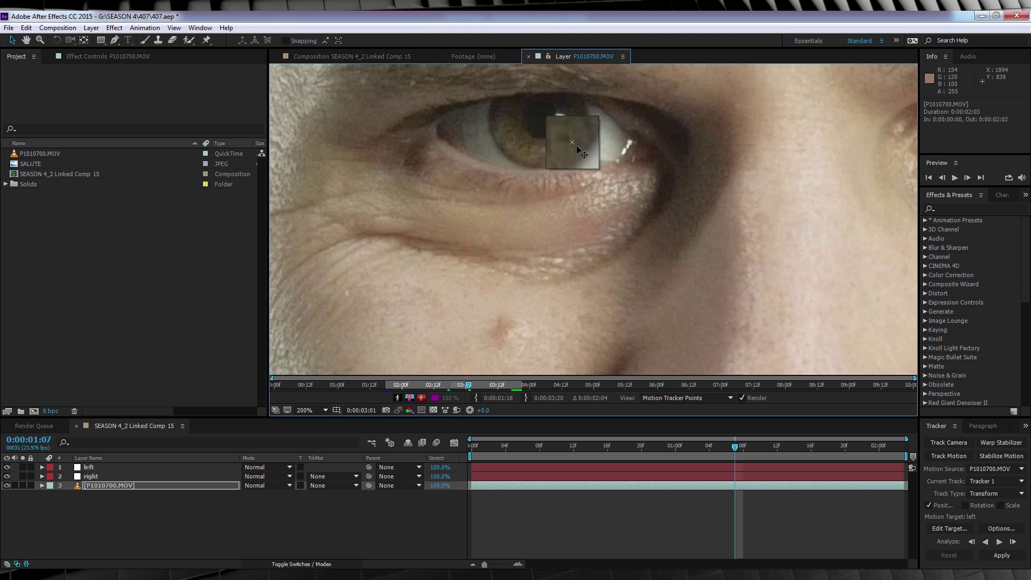
left_click(997, 542)
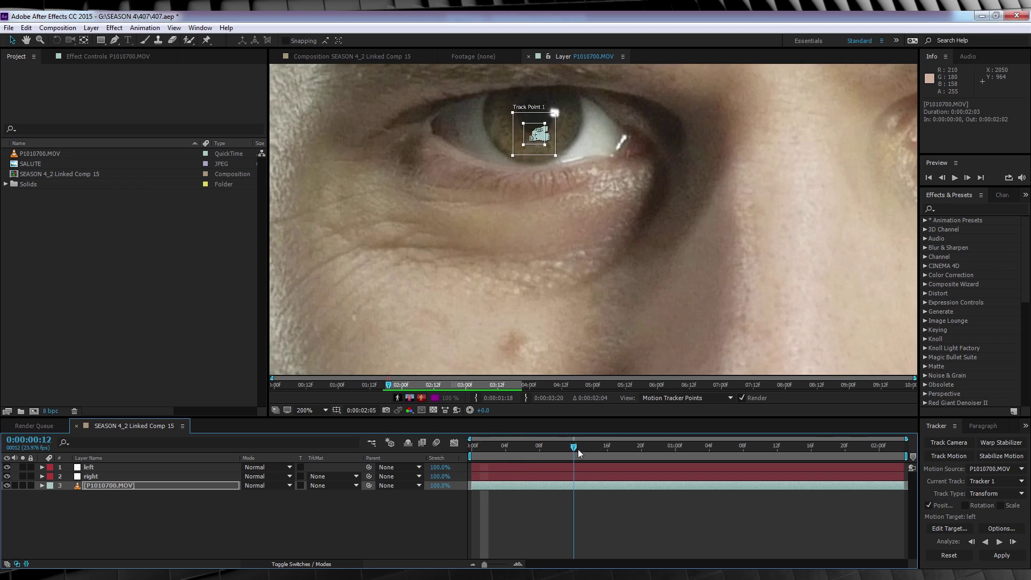
left_click_drag(780, 452, 911, 449)
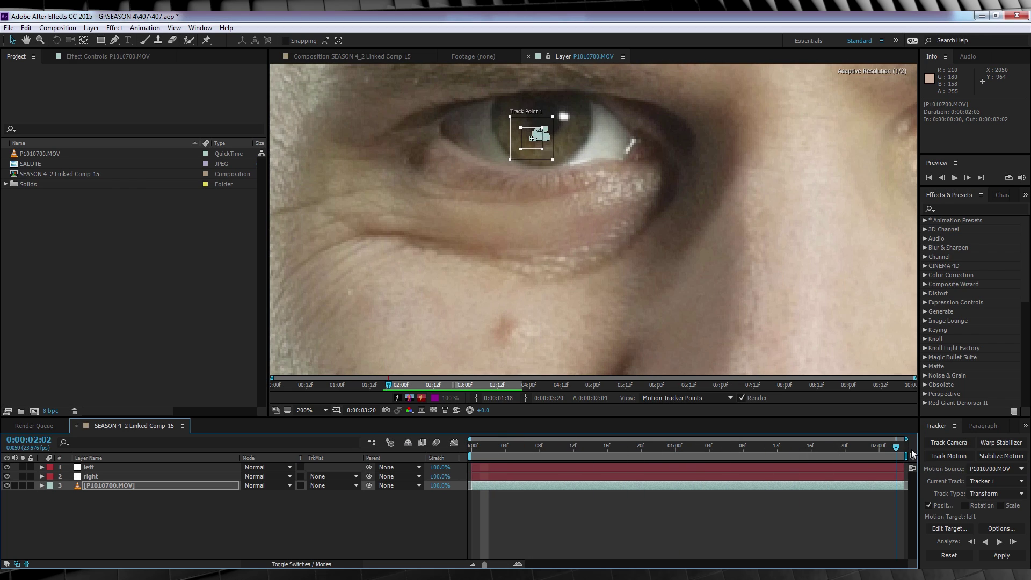
- Apply the first pupil track's motion to the 'right' null
left_click(949, 529)
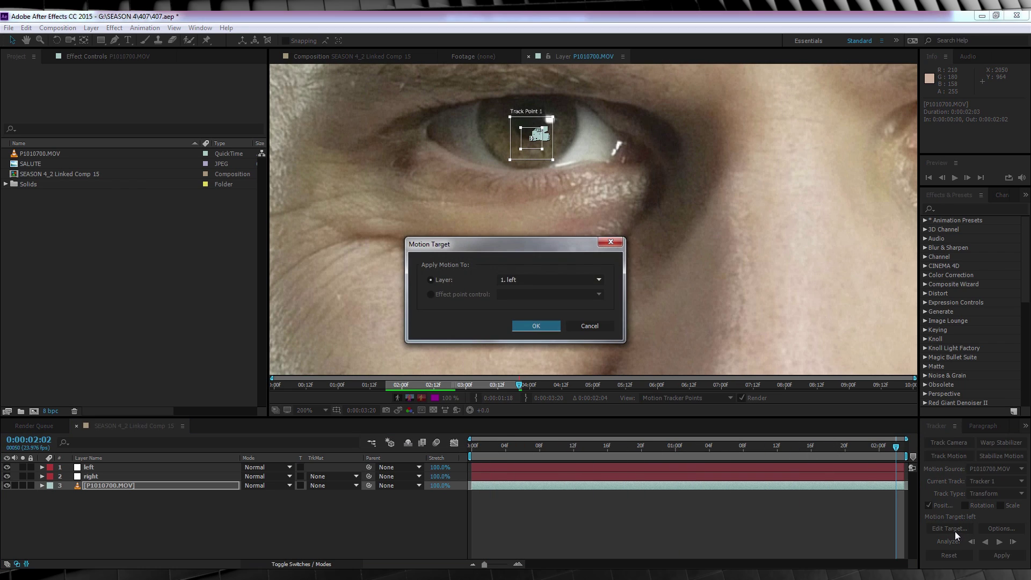
left_click(529, 280)
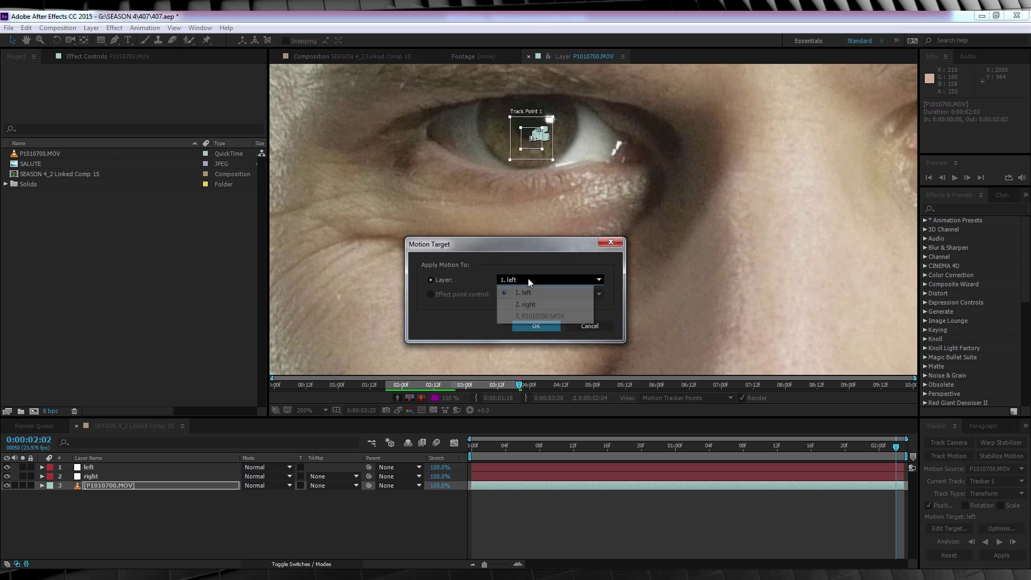
left_click(521, 300)
left_click(536, 326)
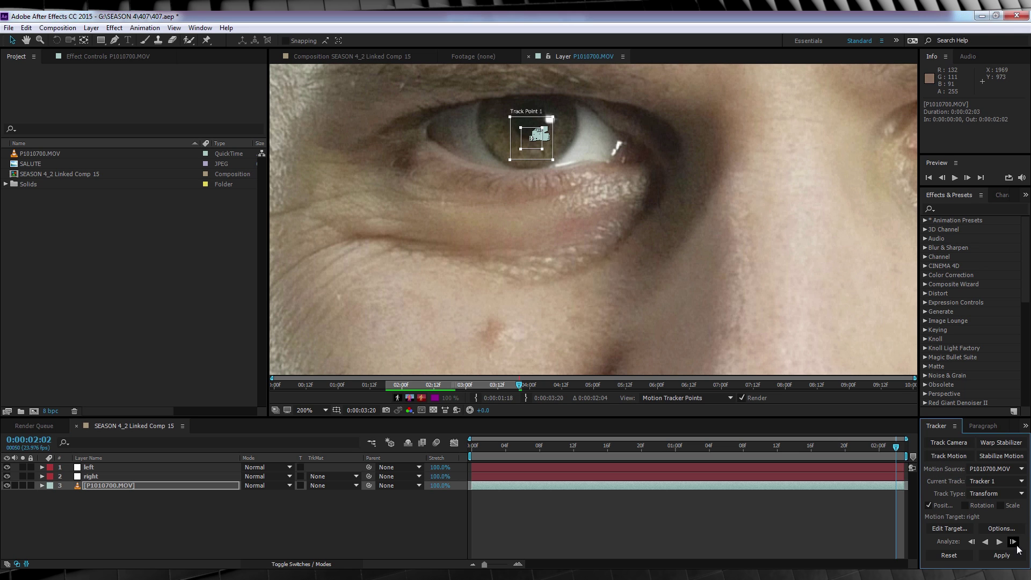
left_click(1001, 555)
left_click(510, 311)
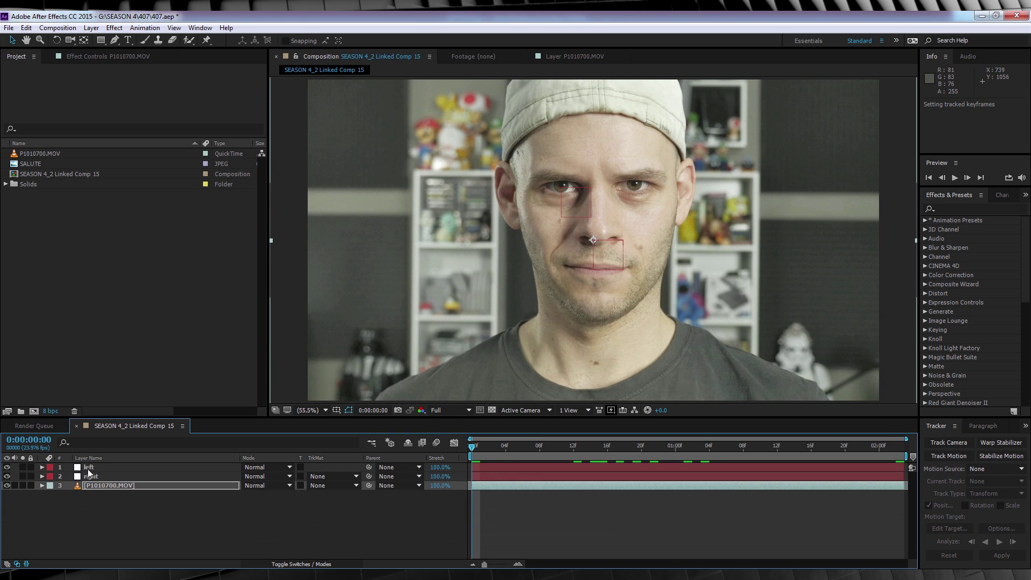
- Track the other pupil forward and apply its motion to the 'left' null
left_click(949, 456)
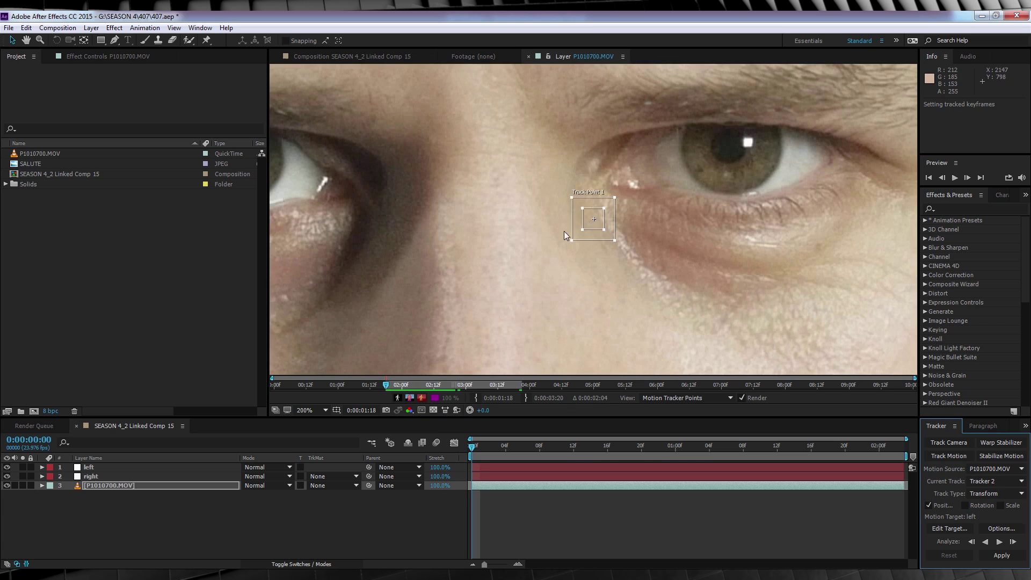
left_click_drag(583, 219, 747, 156)
left_click(999, 541)
left_click(950, 529)
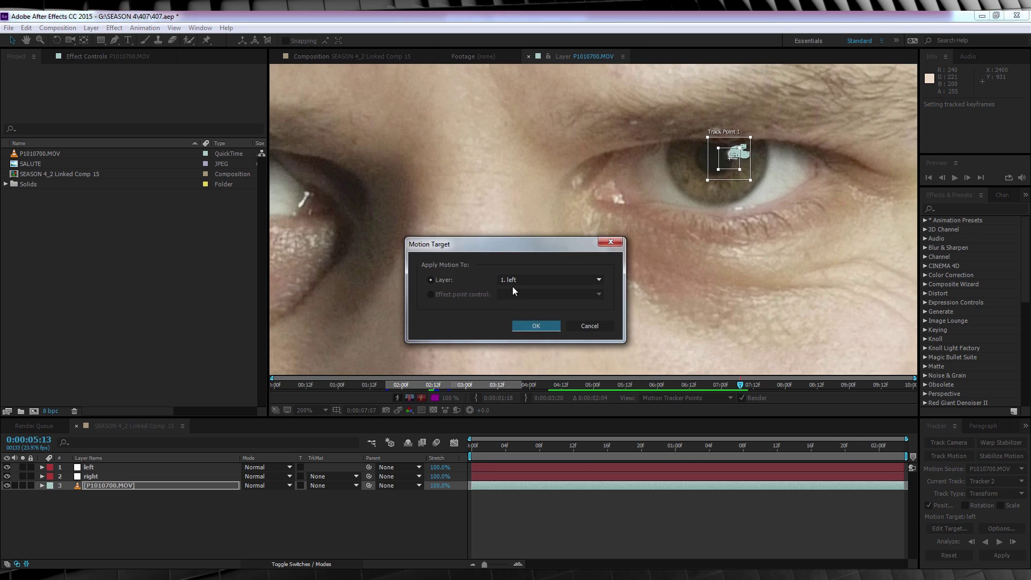
left_click(536, 328)
left_click(1001, 556)
left_click(508, 315)
- Play back from the first frame to check that the nulls follow the eyes
left_click(474, 445)
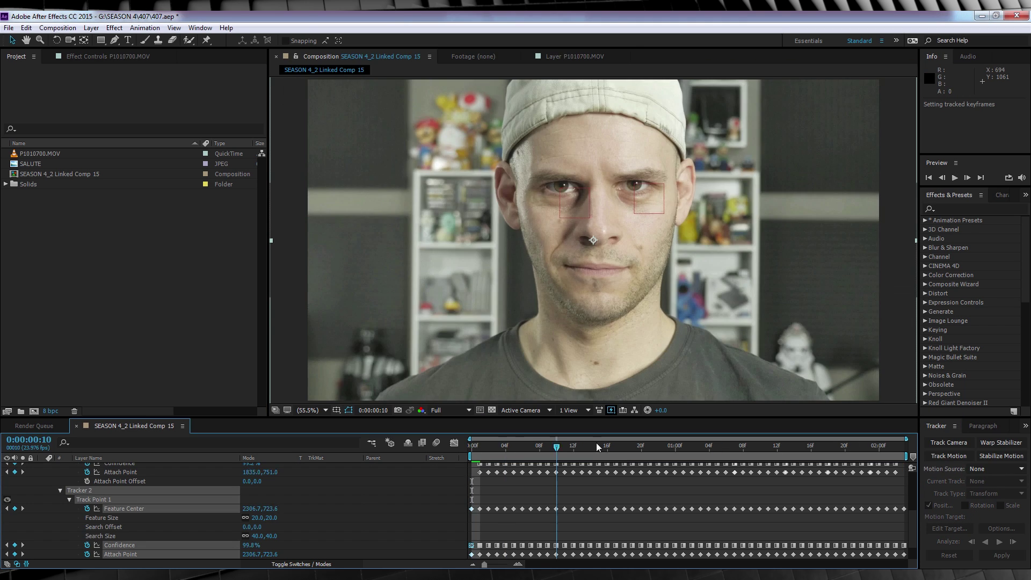
key("space")
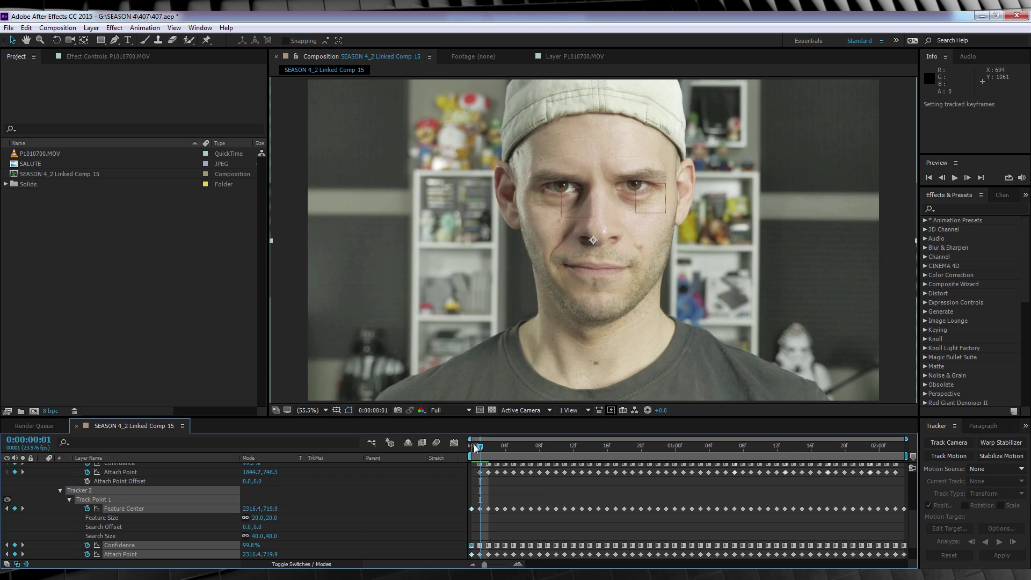
key("space")
left_click(60, 490)
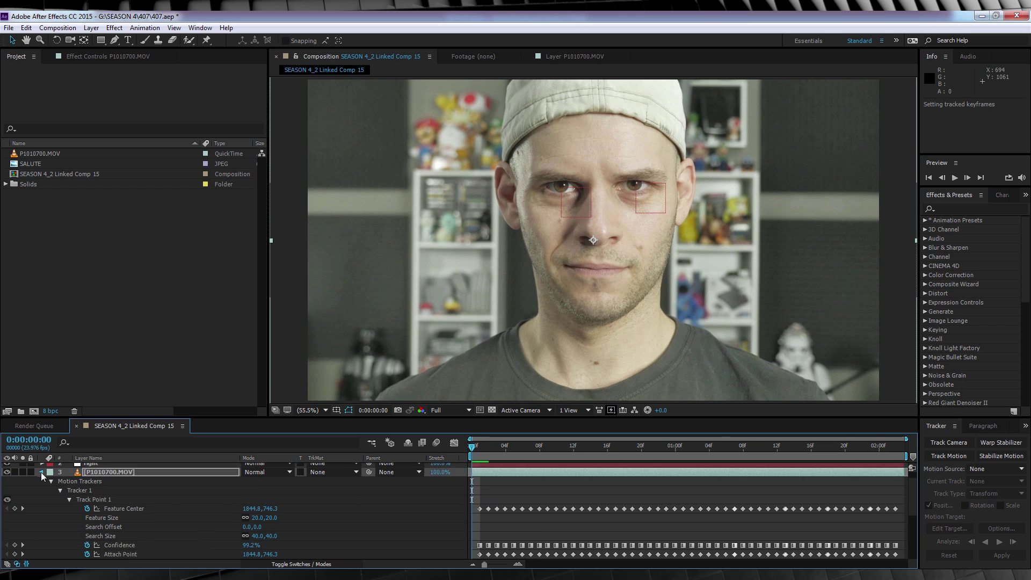
key("u")
key("space")
- Stop playback and set the viewer magnification to 100%
left_click(239, 530)
key("g")
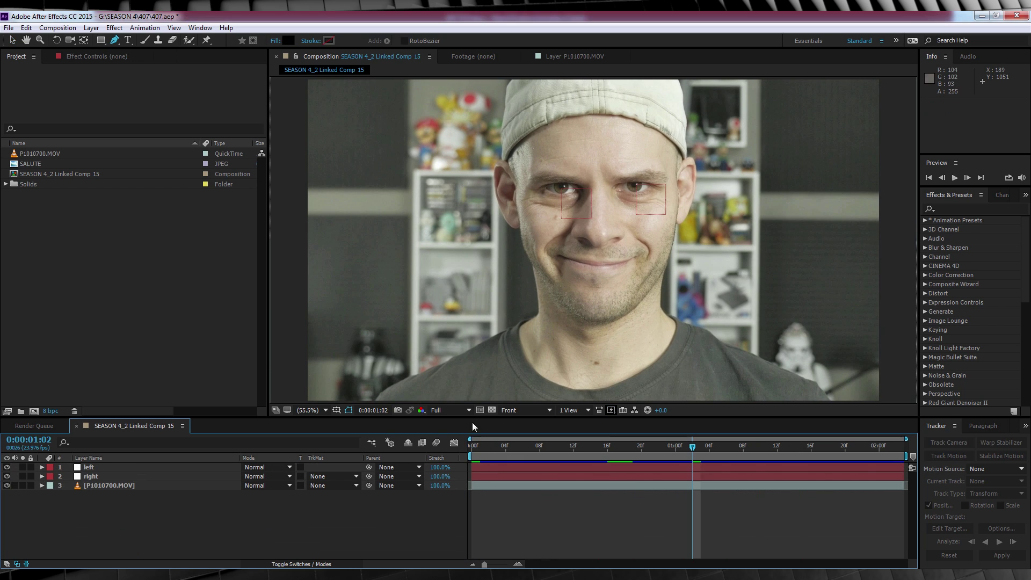
left_click(306, 409)
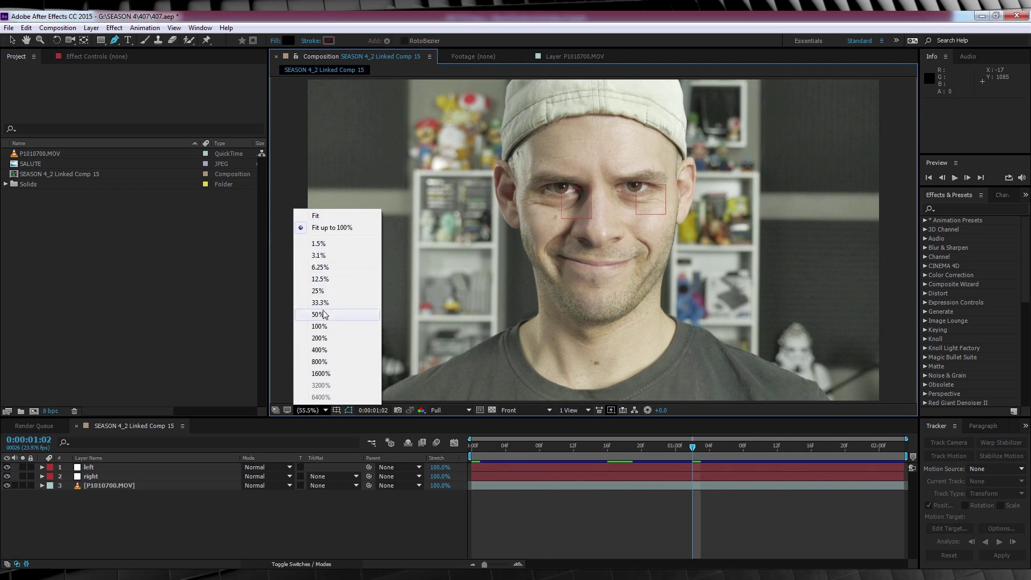
left_click(321, 327)
- Create a new solid, Dark Yellow Solid 1, coloured with a skin sample from the footage
left_click(91, 28)
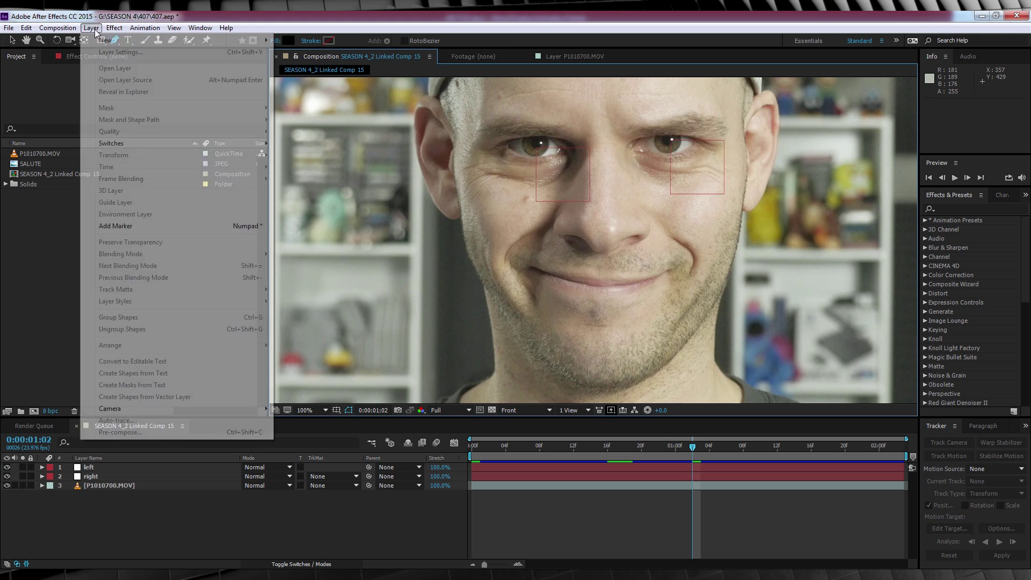
mouse_move(188, 37)
left_click(309, 54)
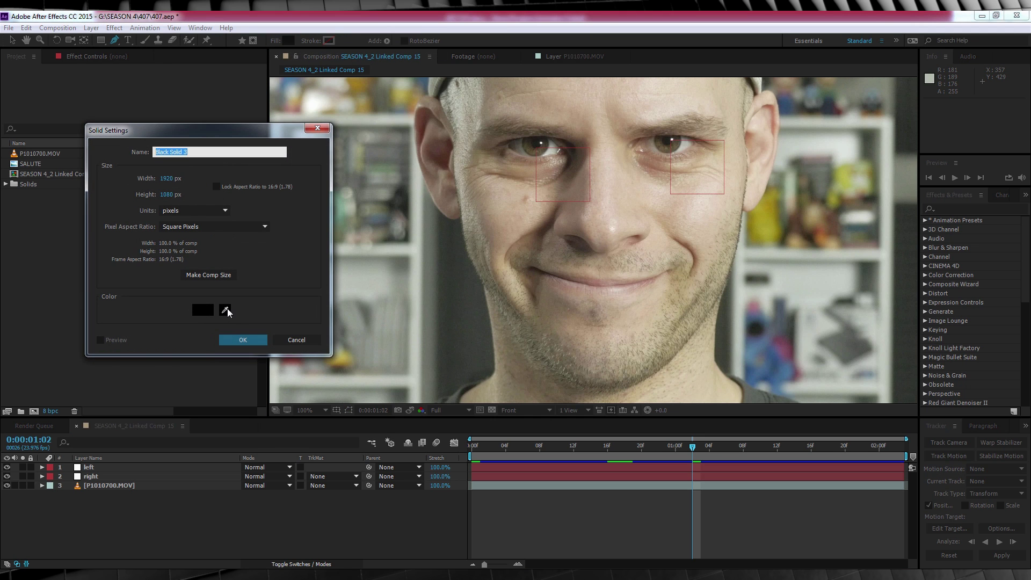
left_click(224, 309)
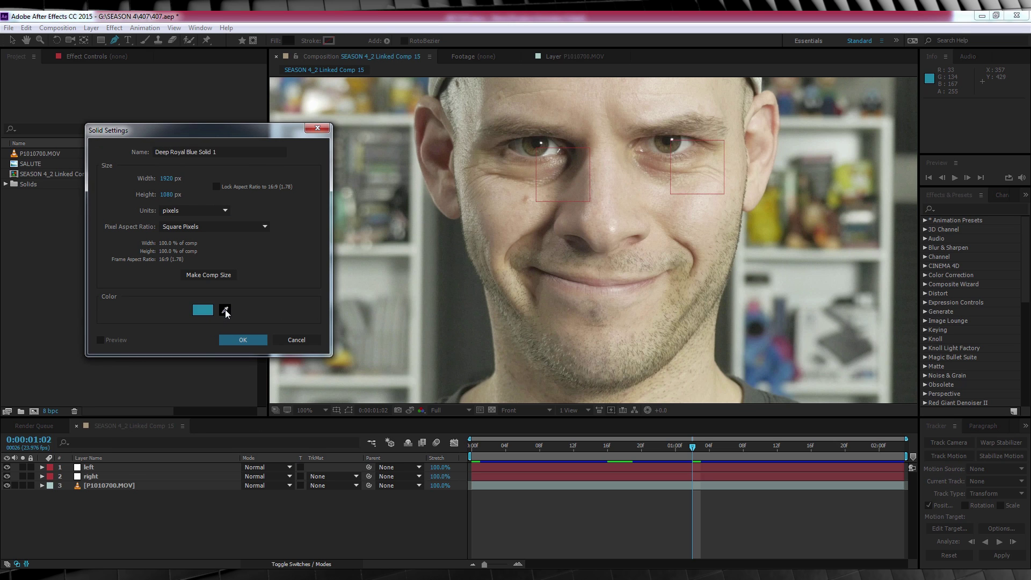
left_click(491, 222)
left_click(236, 337)
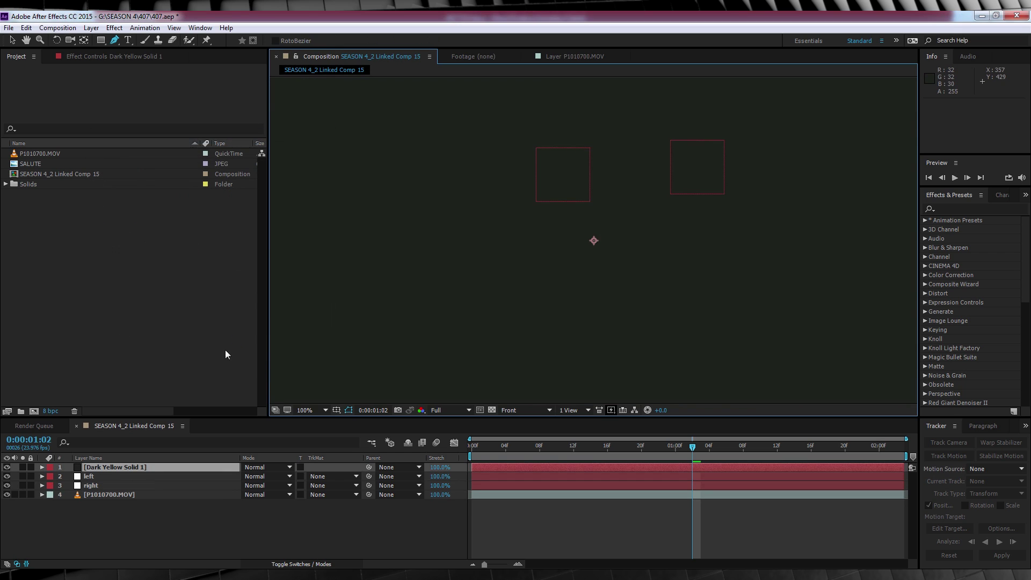
- Hide Dark Yellow Solid 1, switch to the Selection tool, and select that layer
left_click(7, 467)
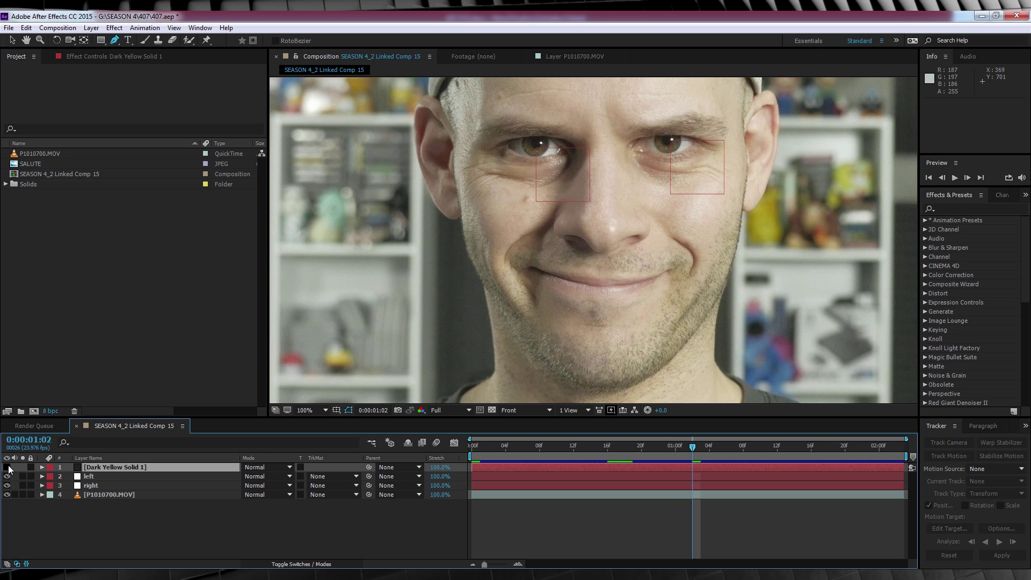
key("v")
left_click(7, 468)
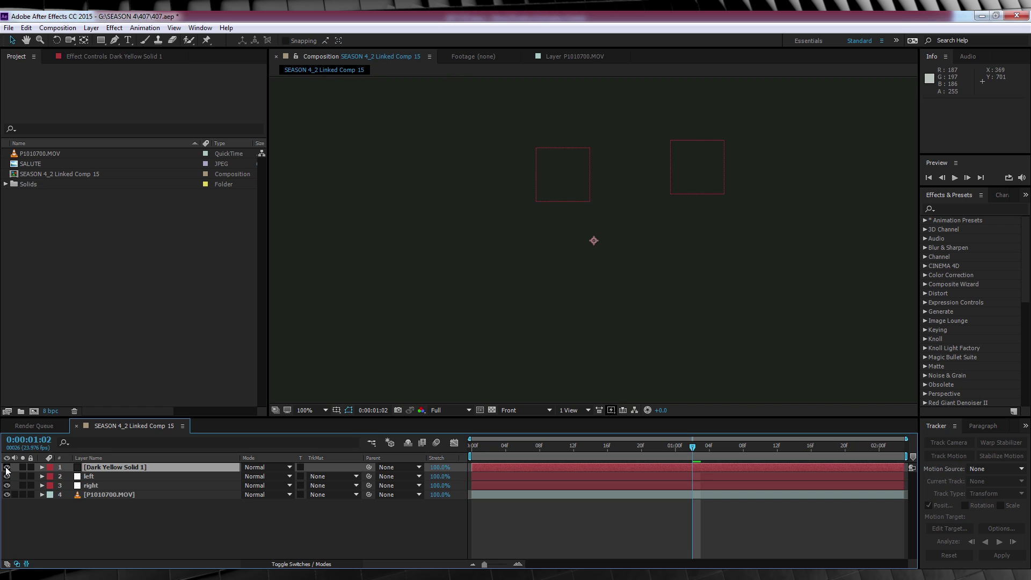
left_click(7, 467)
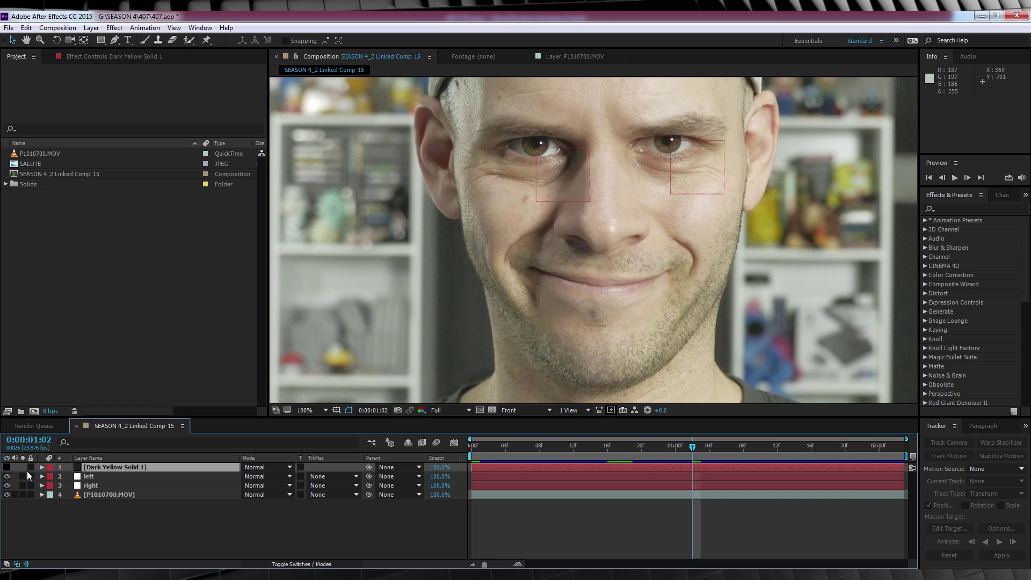
left_click(115, 466)
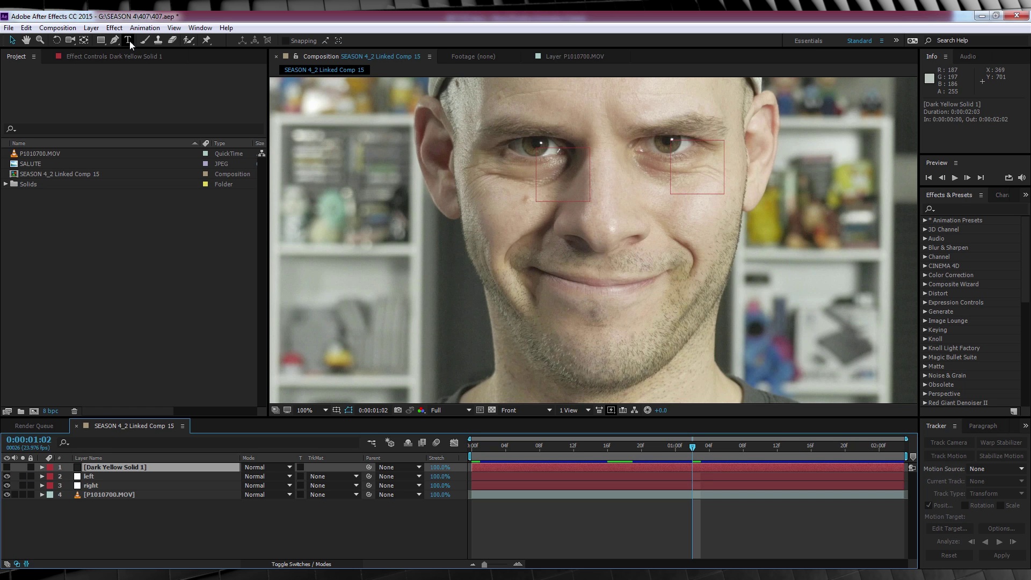
- Pen-draw a mask around the eye outline on the solid and feather it 3 pixels
left_click(116, 40)
scroll(524, 150, "up", 4)
left_click(601, 217)
left_click(571, 219)
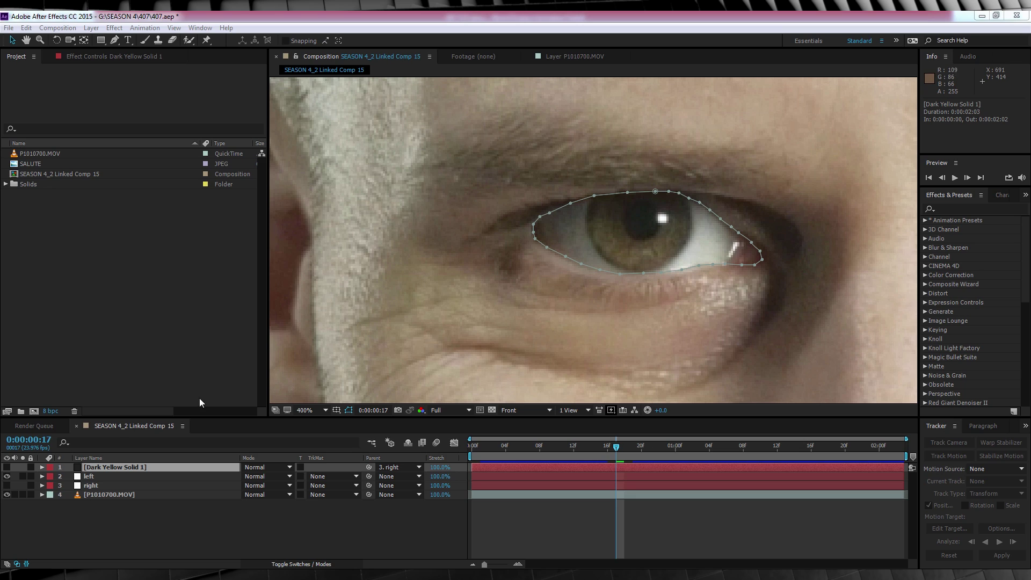
left_click(7, 467)
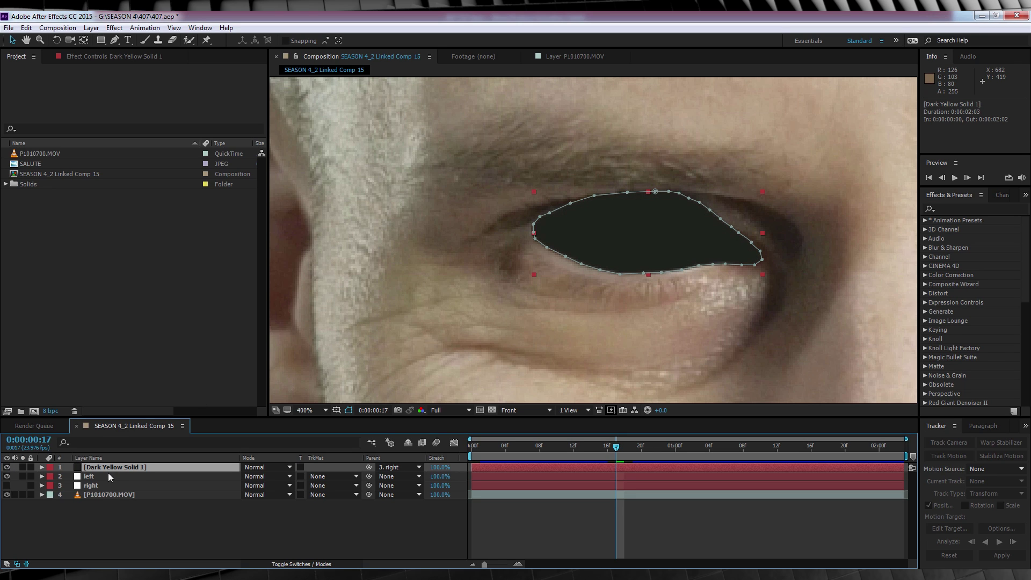
key("f")
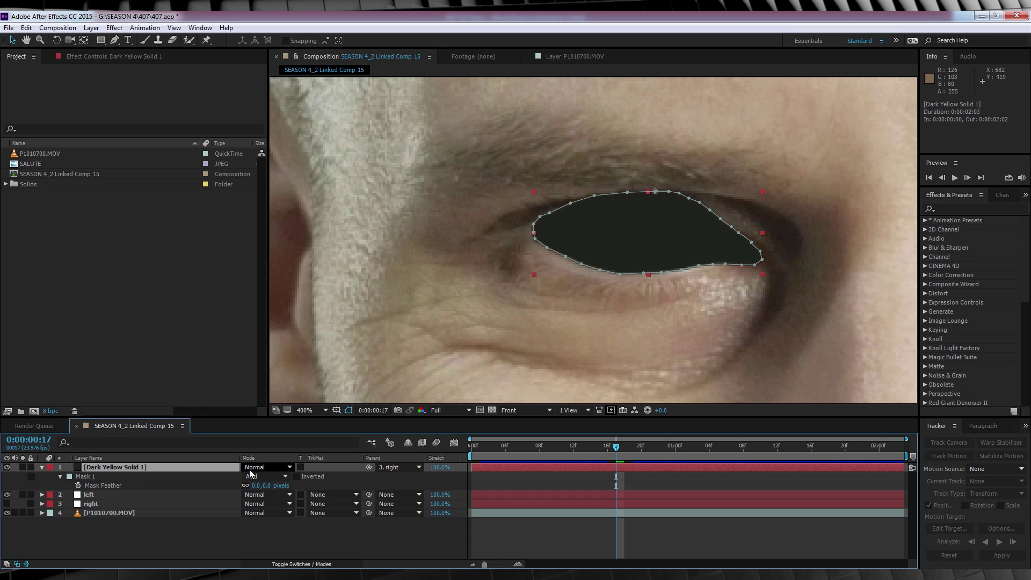
left_click(266, 485)
type("3")
key("Return")
- Fit the composition in view, parent the solid to the 'right' null, and preview
left_click(288, 530)
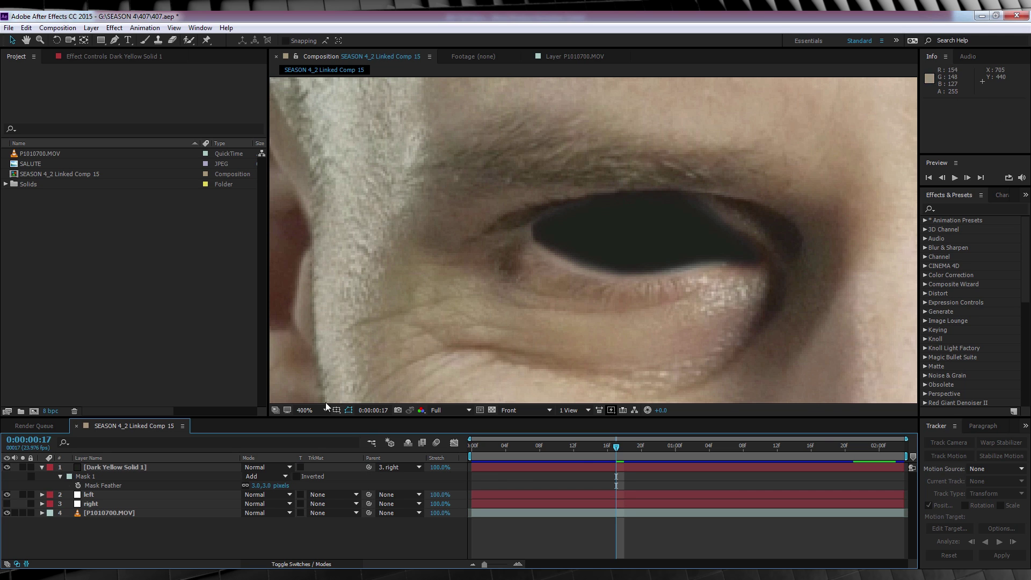
left_click(325, 410)
left_click(326, 228)
left_click_drag(368, 466, 106, 509)
key("space")
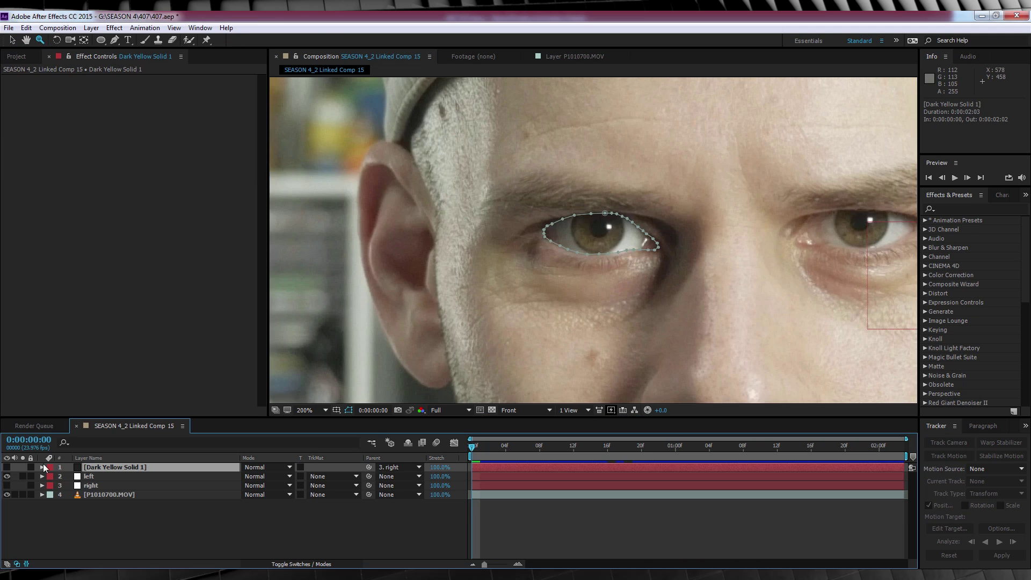
scroll(617, 231, "up", 3)
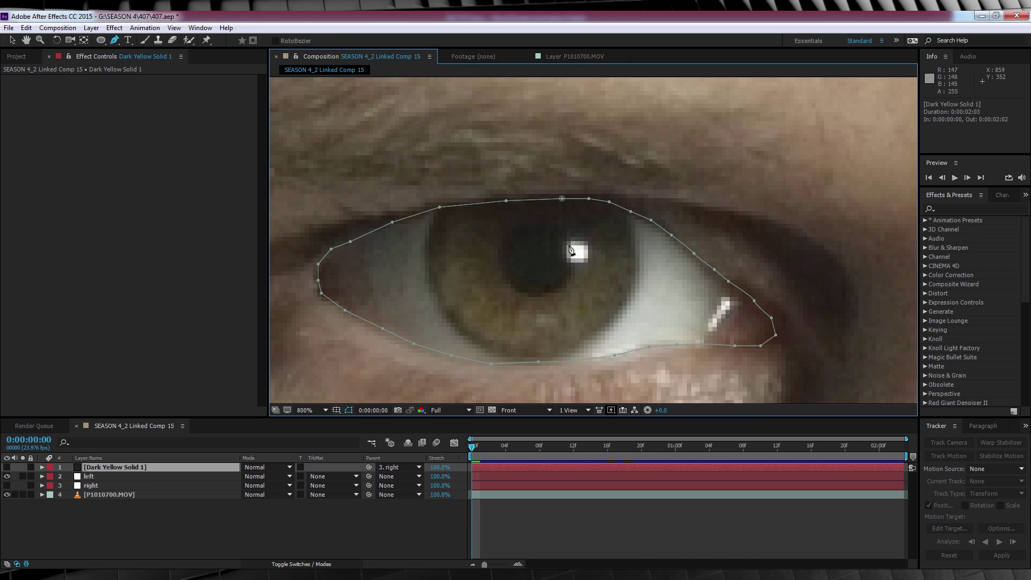
- Draw Mask 2 around the pupil highlight, set it to Subtract with a 1-pixel feather
left_click(573, 238)
left_click(563, 242)
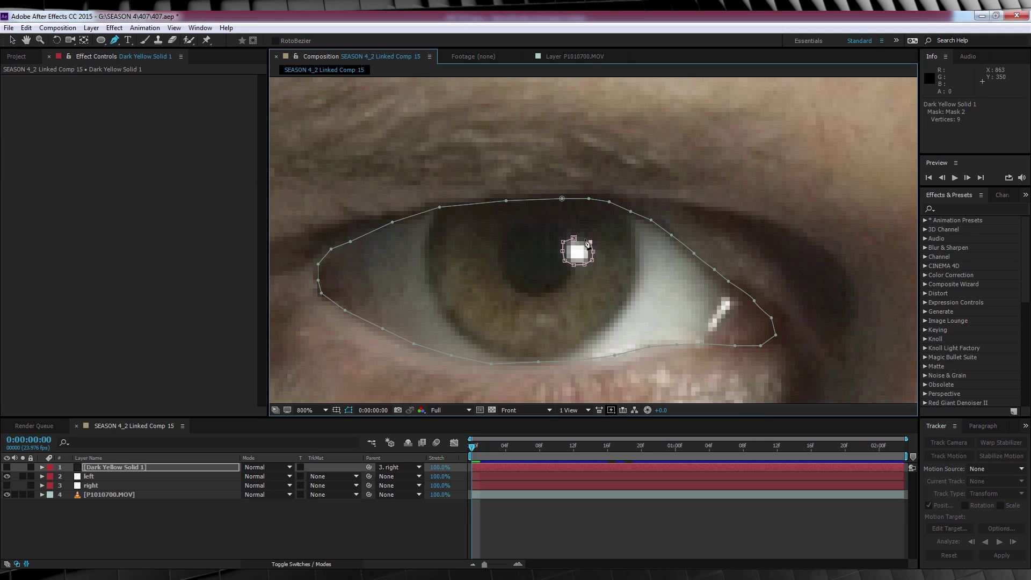
left_click(101, 471)
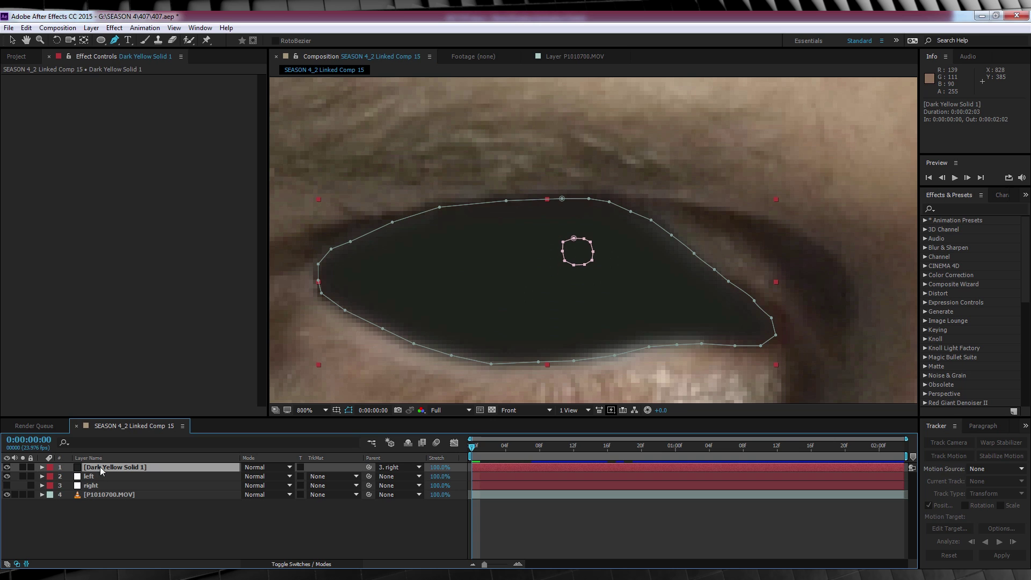
key("f")
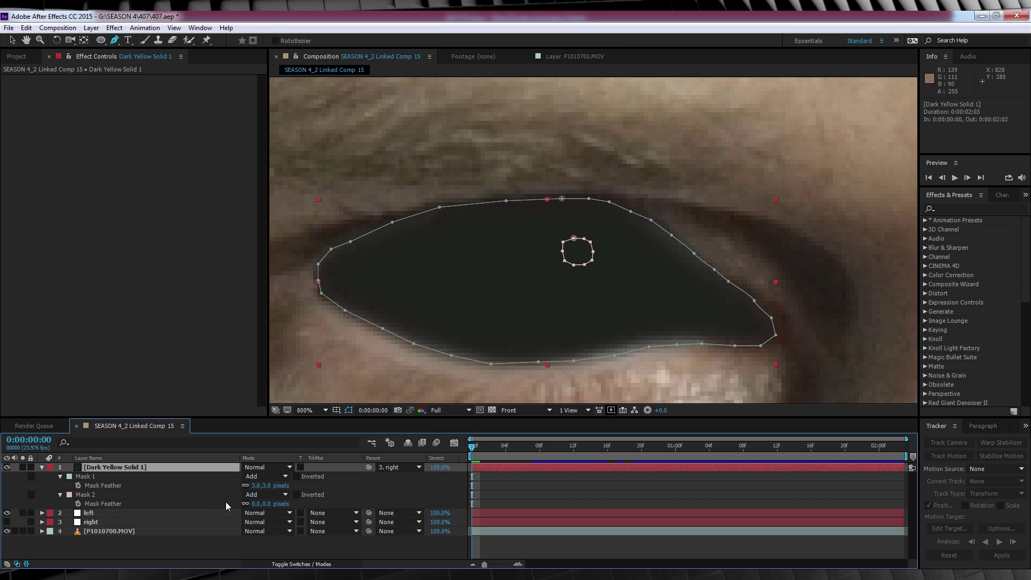
left_click(273, 497)
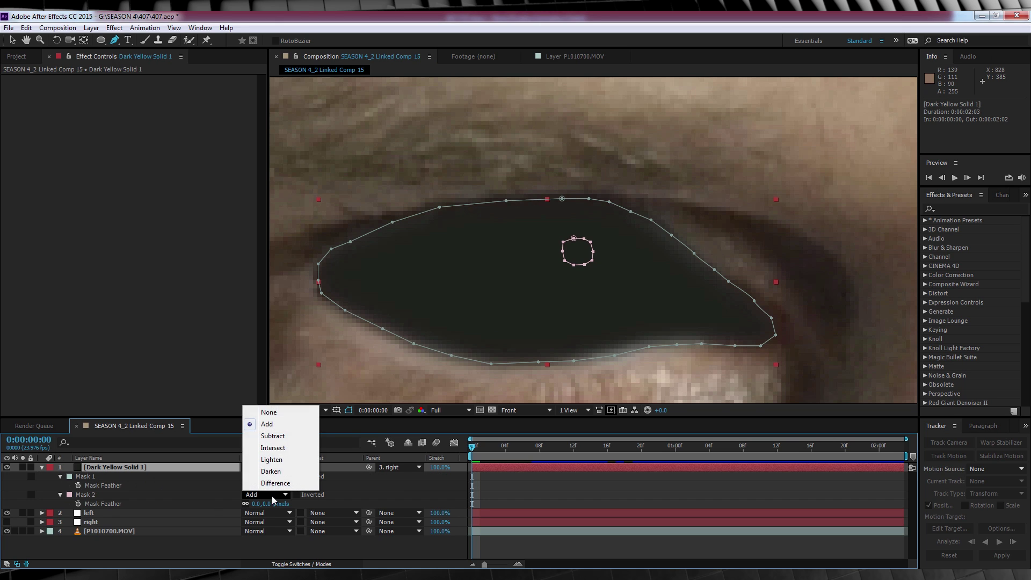
left_click(276, 435)
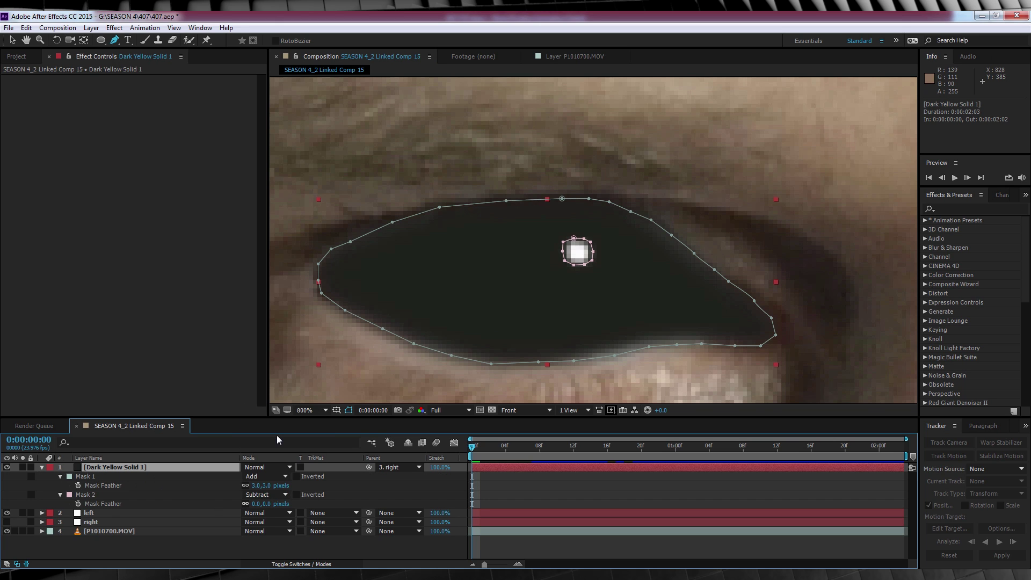
left_click(270, 505)
type("1")
key("Return")
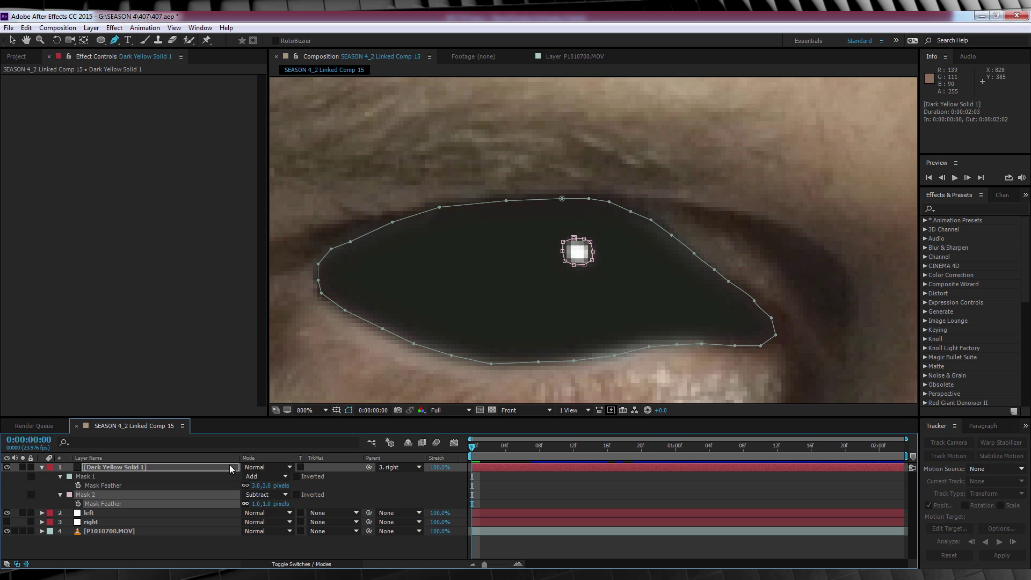
- Fit the whole face back into view and preview the eye with its catchlight
left_click(326, 411)
left_click(342, 227)
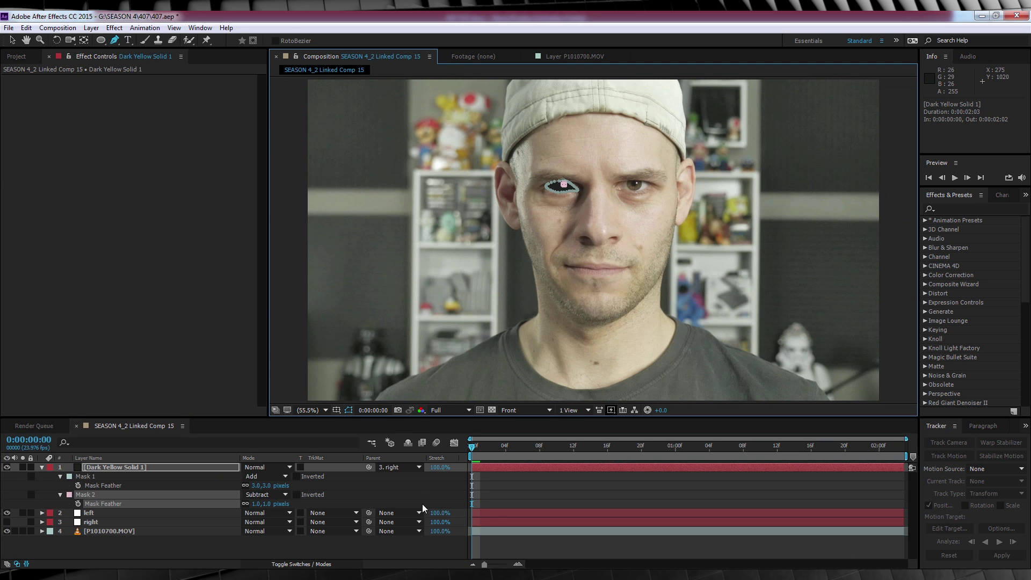
key("space")
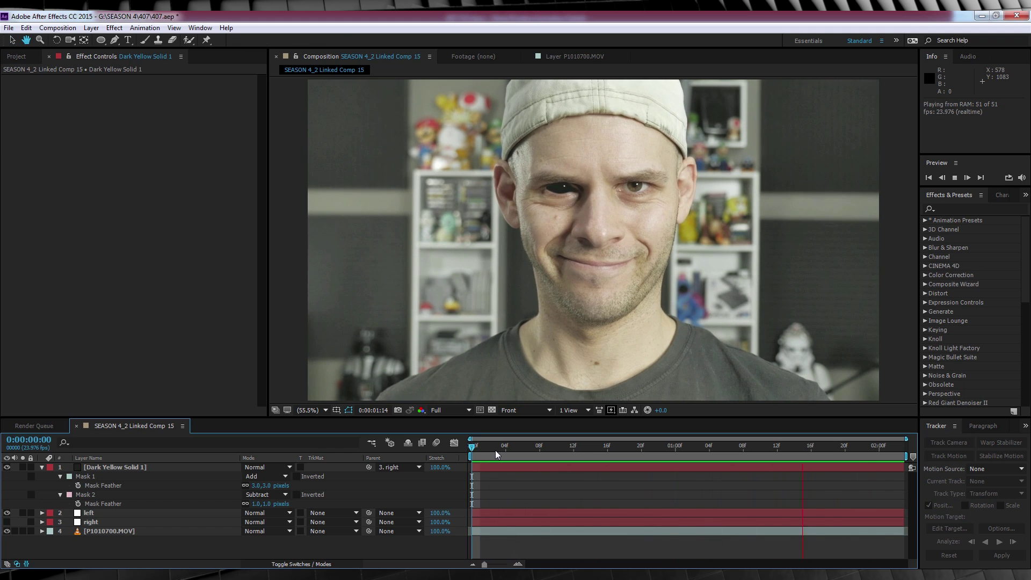
key("space")
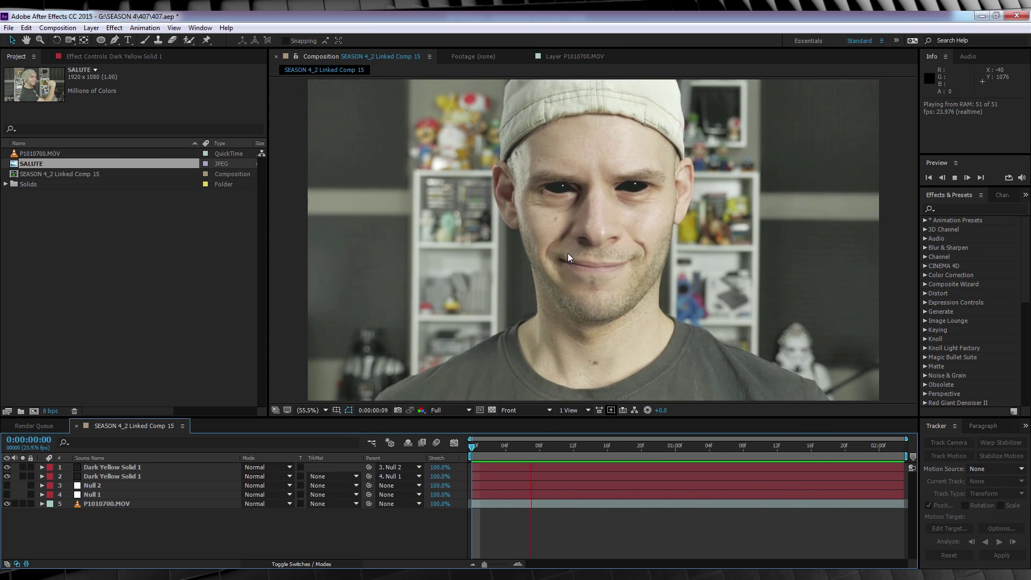
key("space")
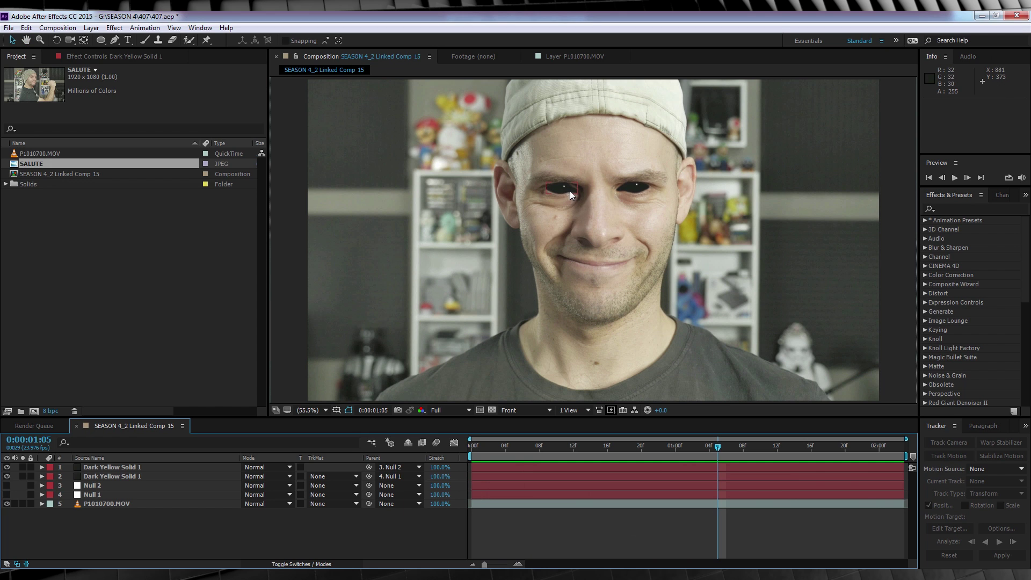
left_click(7, 467)
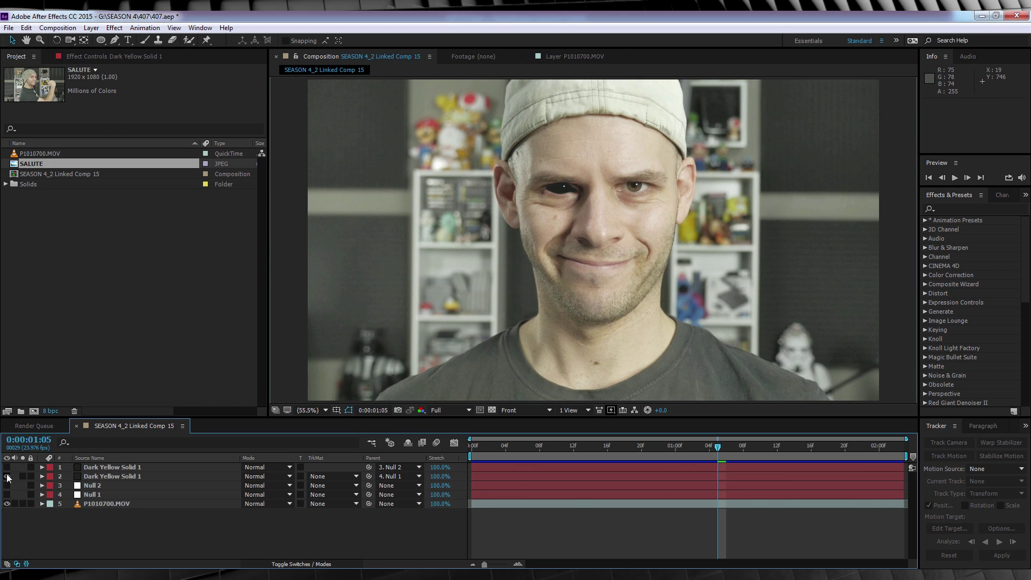
key("slash")
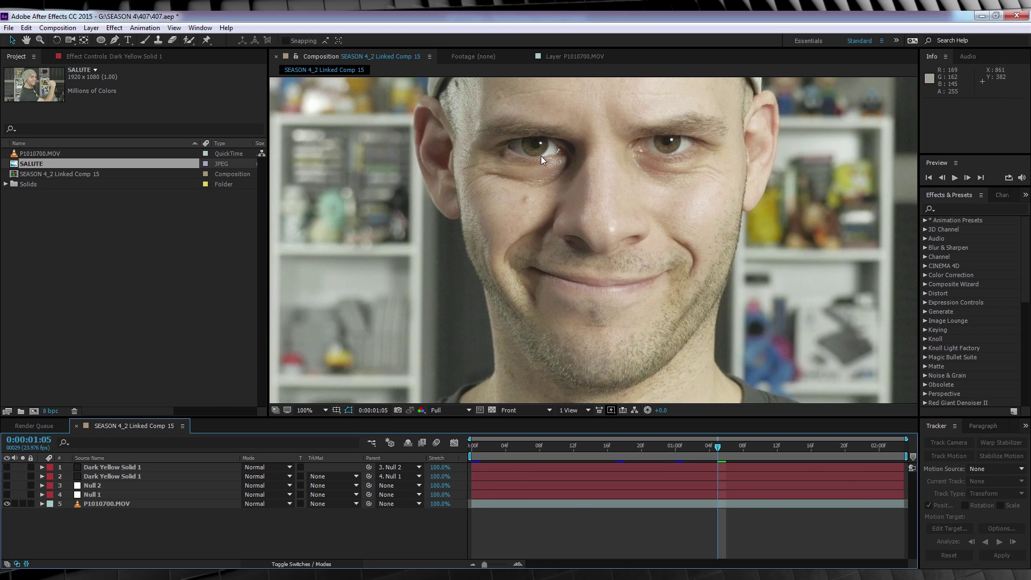
left_click_drag(6, 467, 7, 476)
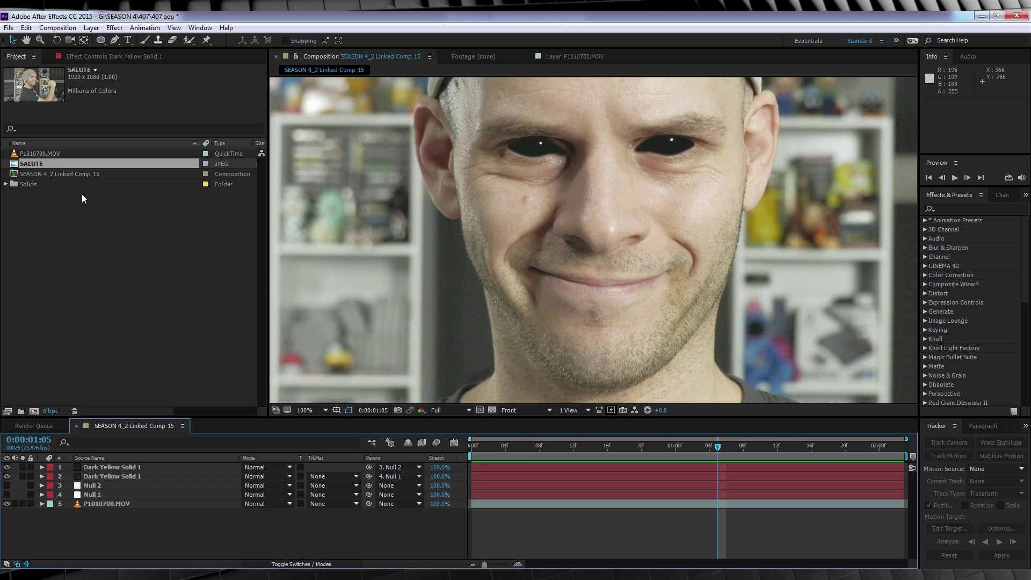
- Add the SALUTE image to the composition, scaled to 5% and placed over the left eye
double_click(15, 164)
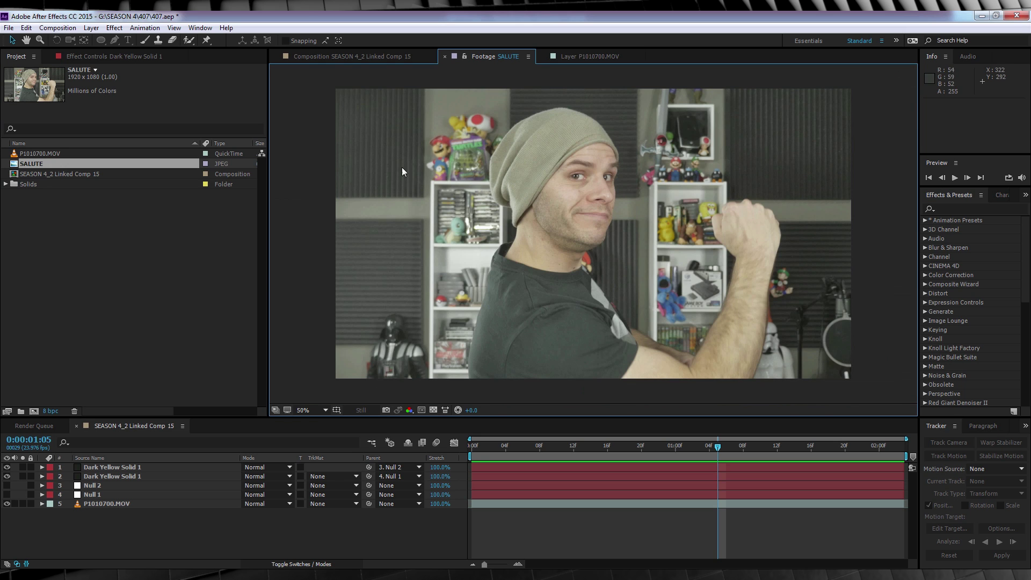
left_click(339, 57)
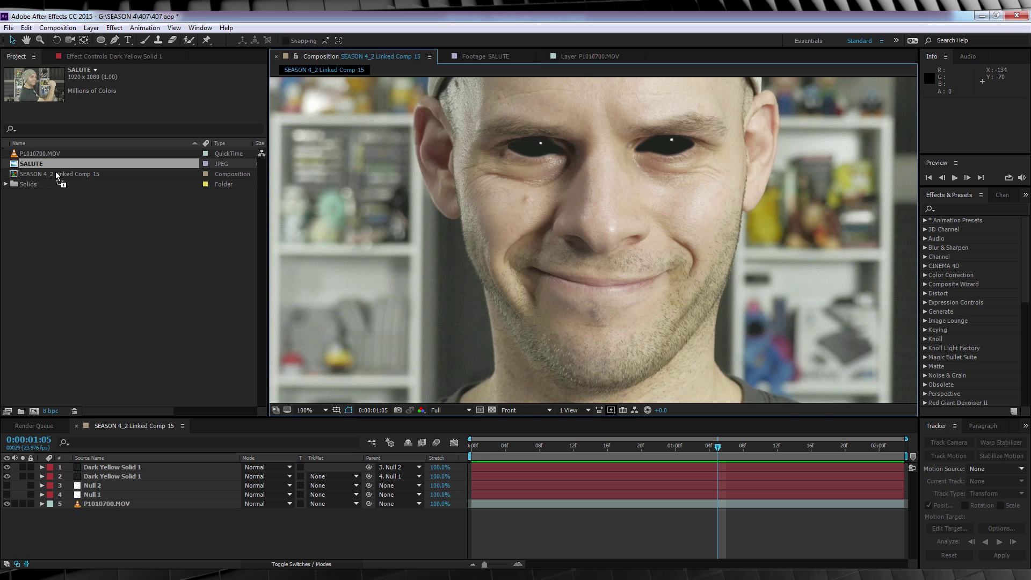
left_click_drag(57, 176, 77, 465)
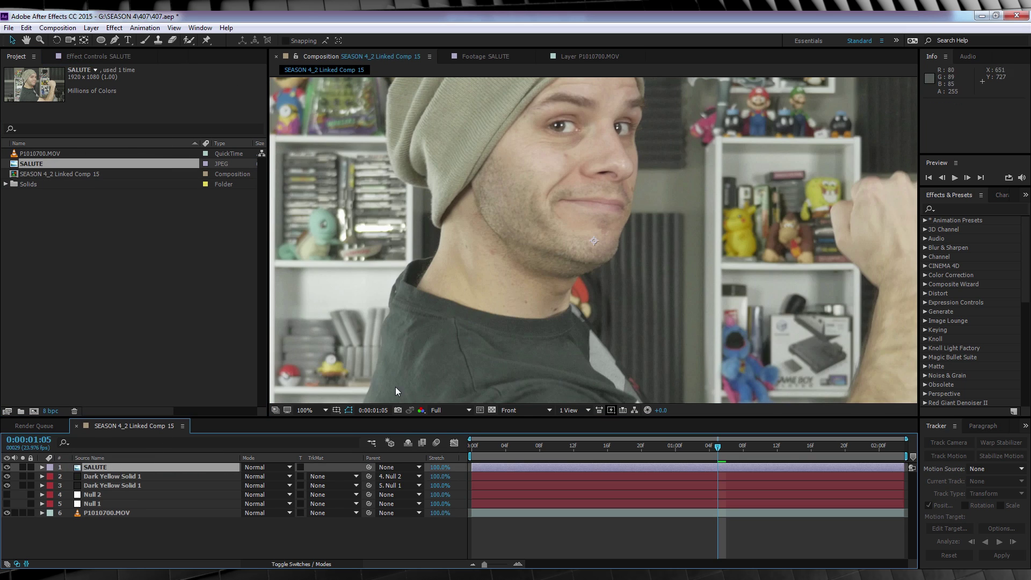
key("s")
left_click_drag(256, 477, 230, 482)
left_click_drag(587, 238, 553, 159)
key("period")
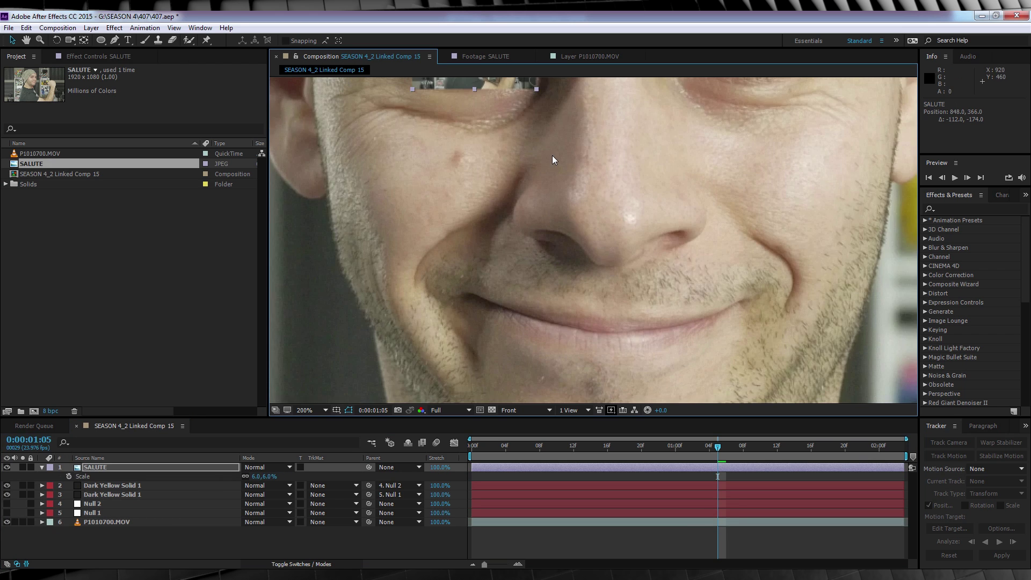
key("comma")
left_click_drag(290, 476, 281, 474)
- Draw an oval mask over the SALUTE image, shaped to the eye corners and lower eyelid
key("q")
key("period")
key("period")
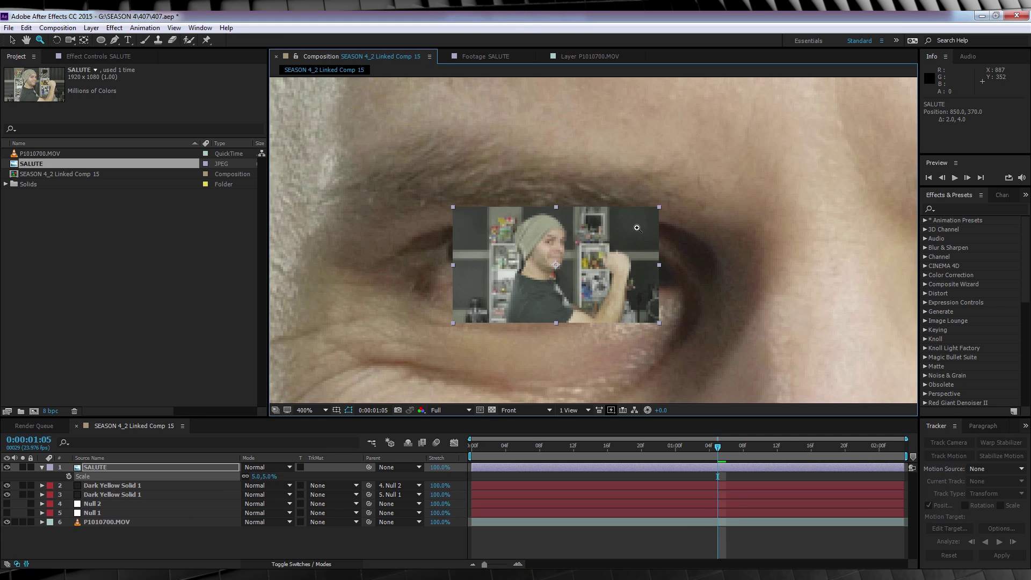
left_click_drag(472, 226, 638, 293)
key("v")
left_click_drag(473, 260, 459, 254)
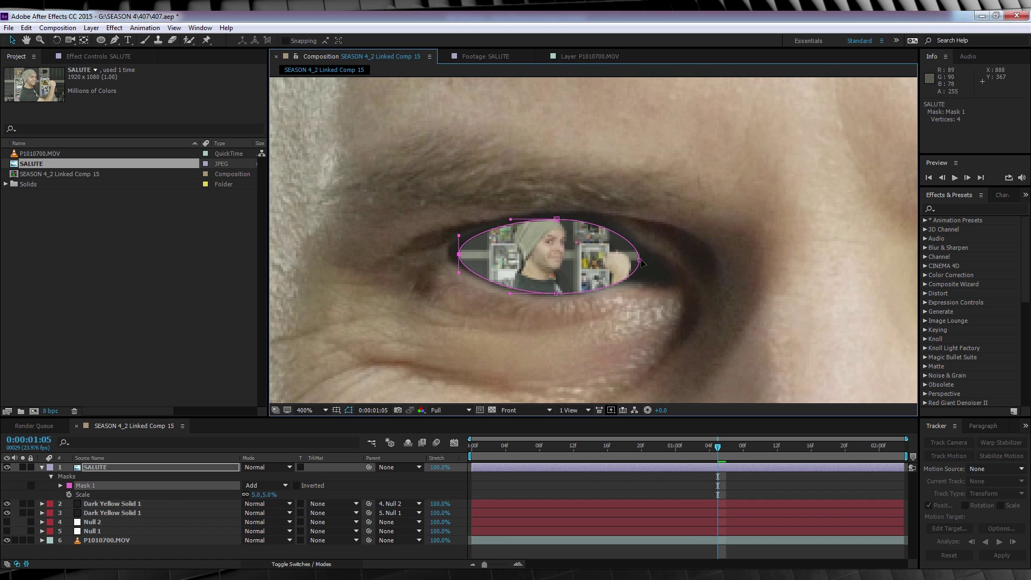
left_click_drag(639, 260, 646, 264)
left_click_drag(556, 293, 547, 288)
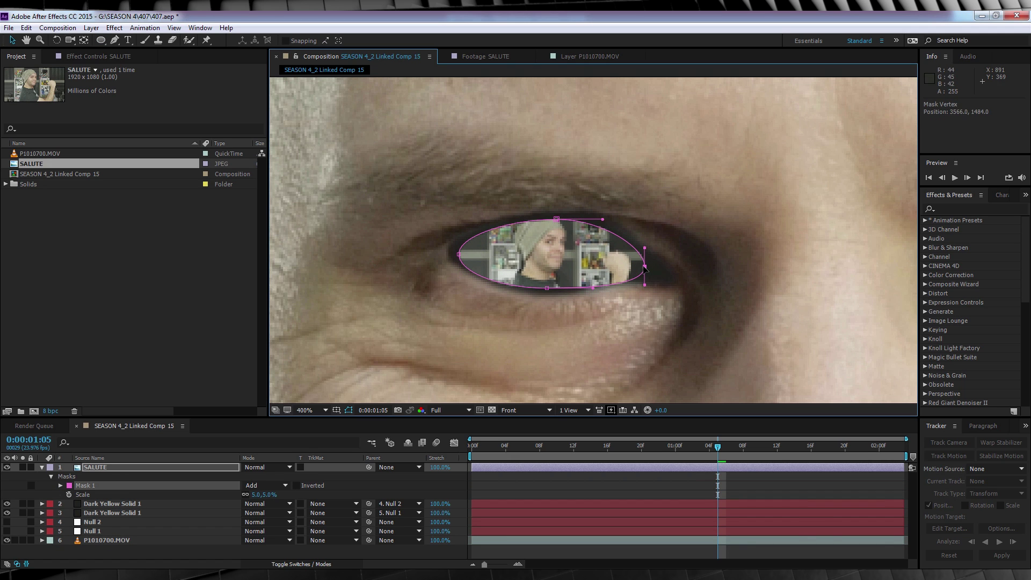
- Feather the SALUTE oval mask to 277 pixels
key("f")
left_click_drag(257, 485, 362, 485)
left_click_drag(278, 493, 336, 485)
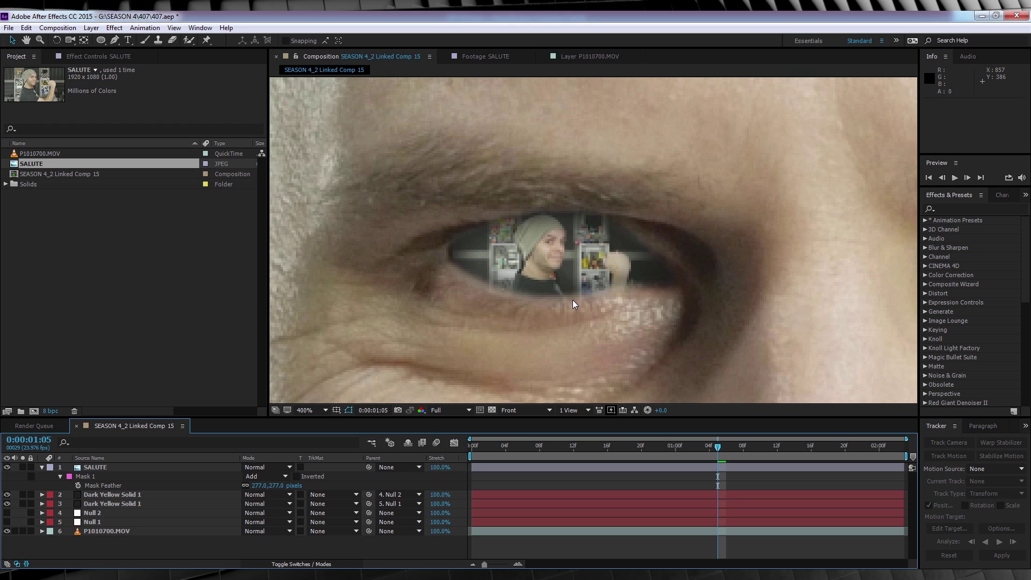
left_click(101, 469)
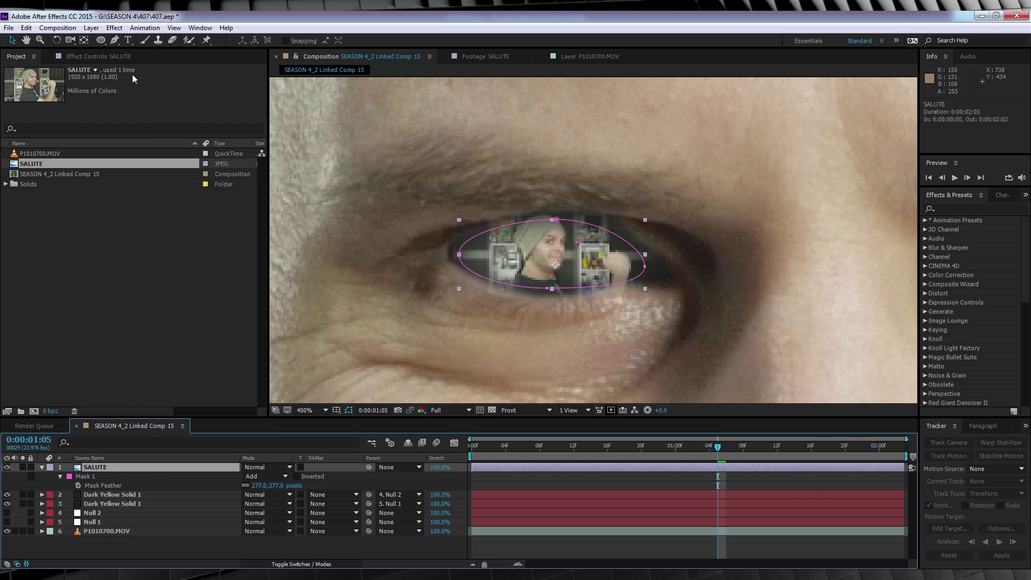
- Flip the SALUTE layer horizontally
left_click(91, 28)
mouse_move(131, 162)
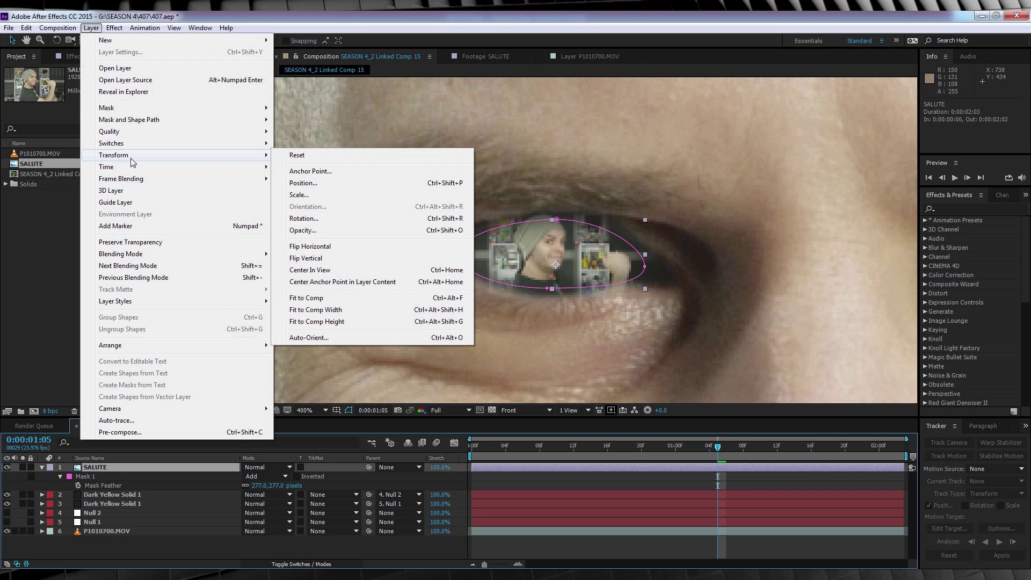
left_click(341, 248)
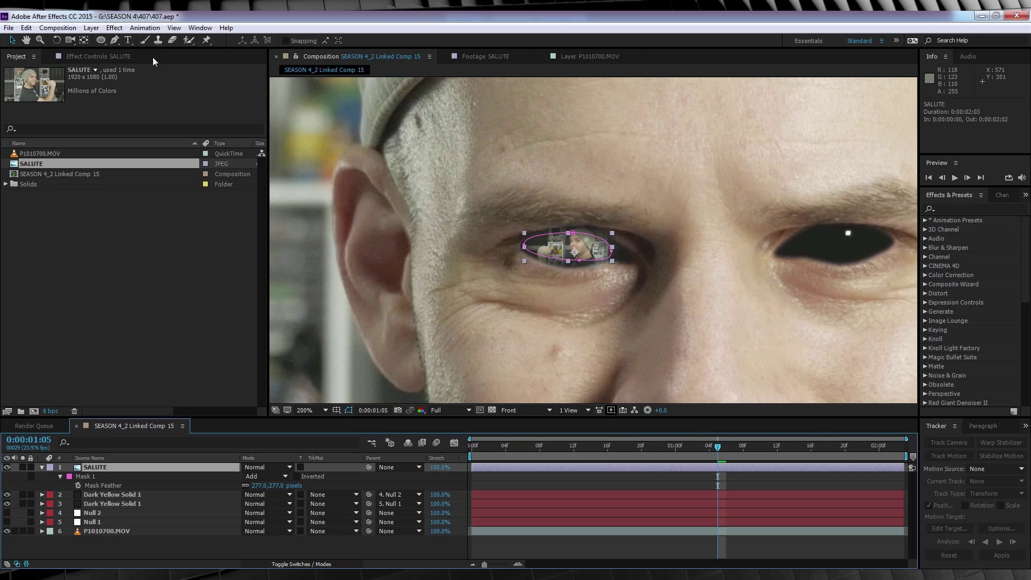
- Add a Bulge effect with horizontal radius 894 and vertical radius 476
left_click(114, 28)
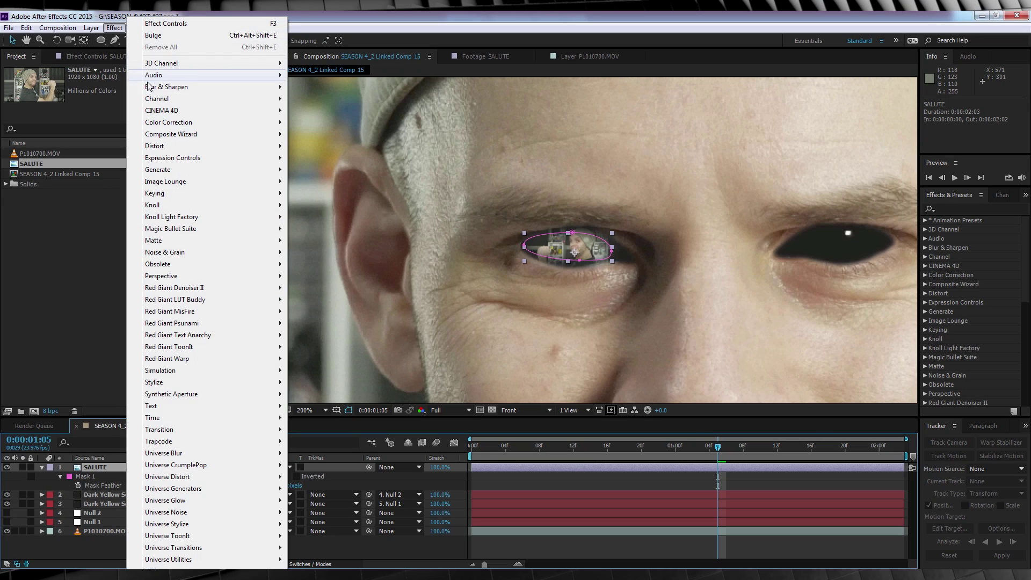
mouse_move(153, 148)
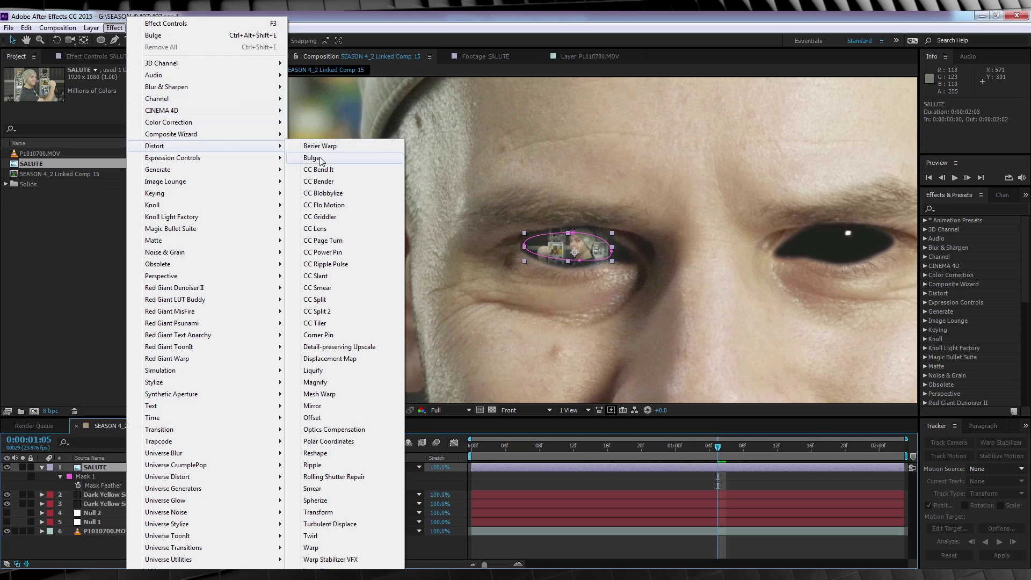
left_click(312, 158)
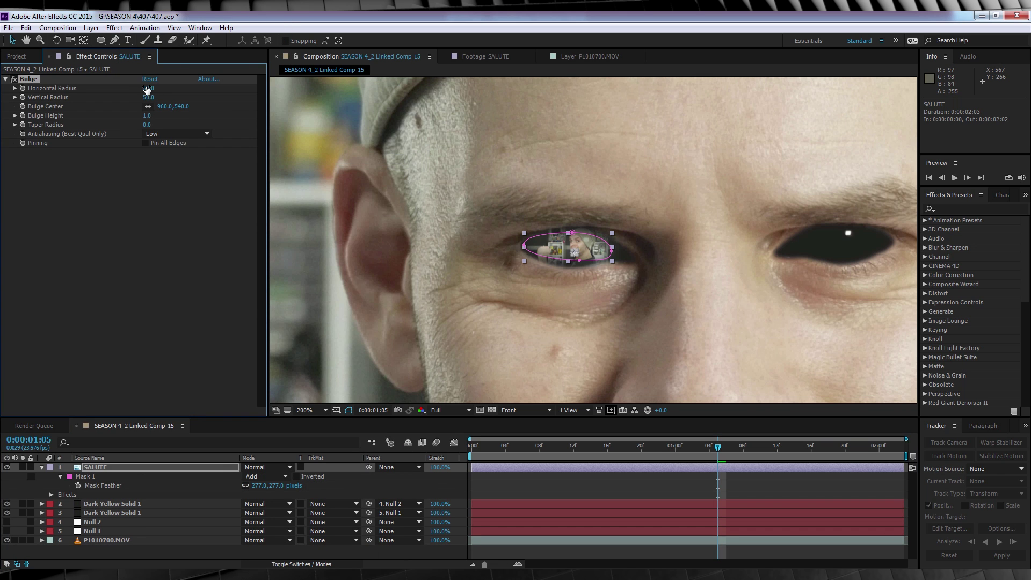
left_click_drag(147, 89, 570, 112)
left_click_drag(141, 97, 378, 103)
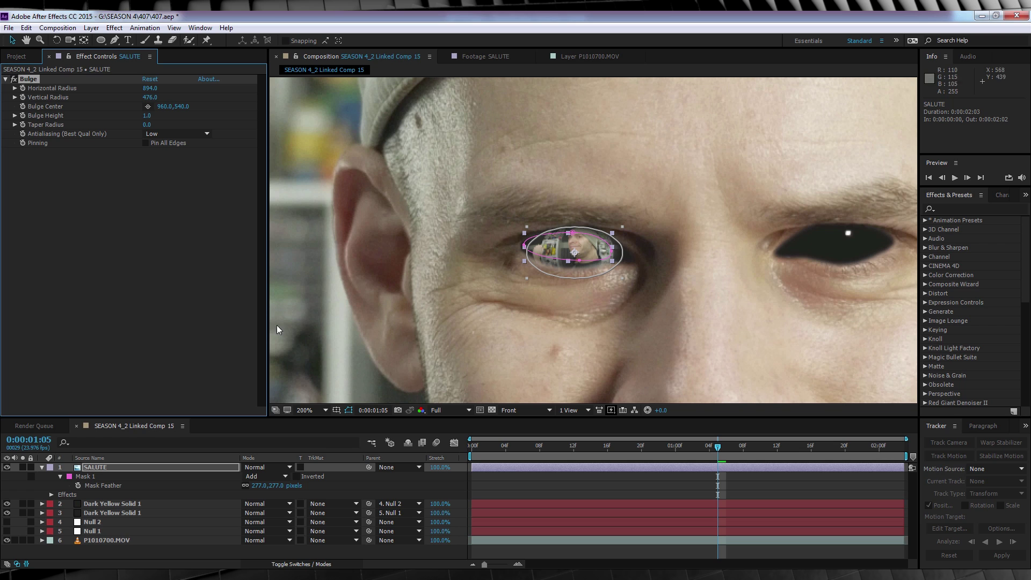
left_click(103, 468)
- Set the SALUTE layer's opacity to 5% and parent it to Null 1
key("t")
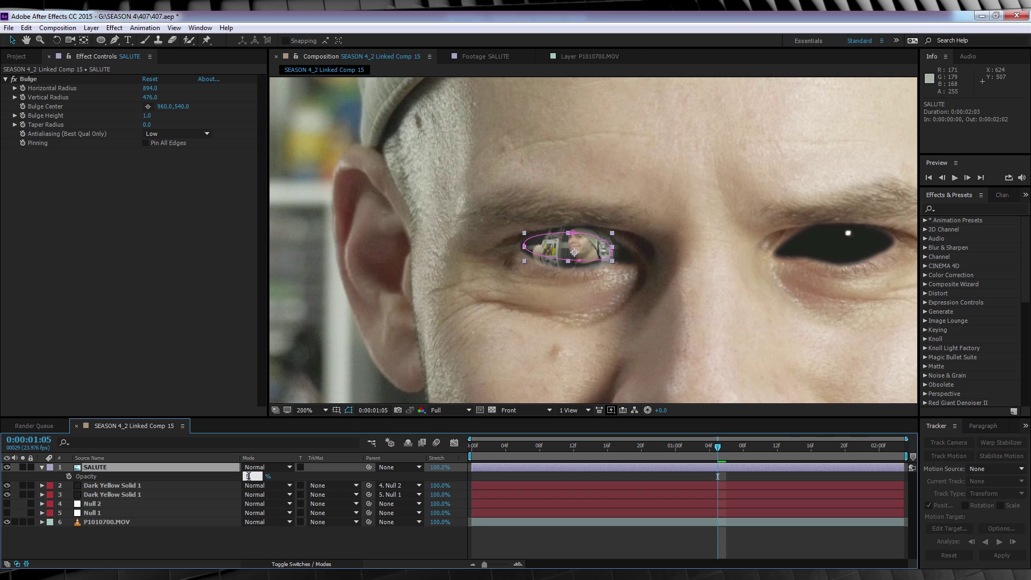
left_click(248, 476)
type("5")
key("Return")
left_click(359, 556)
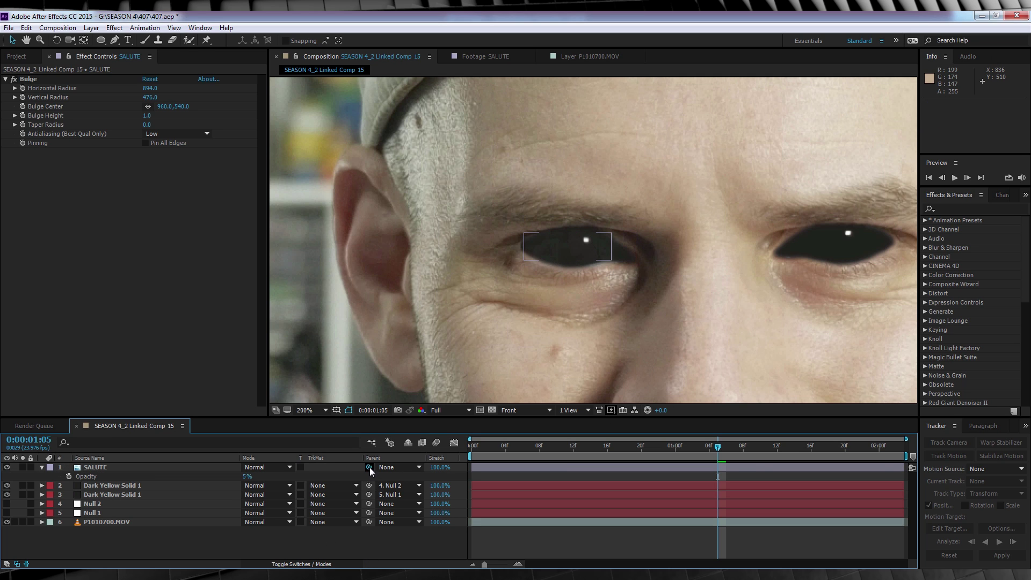
left_click_drag(369, 467, 92, 515)
- Duplicate the reflection, move the copy onto the other eye, and preview the result
key("Home")
key("ctrl+d")
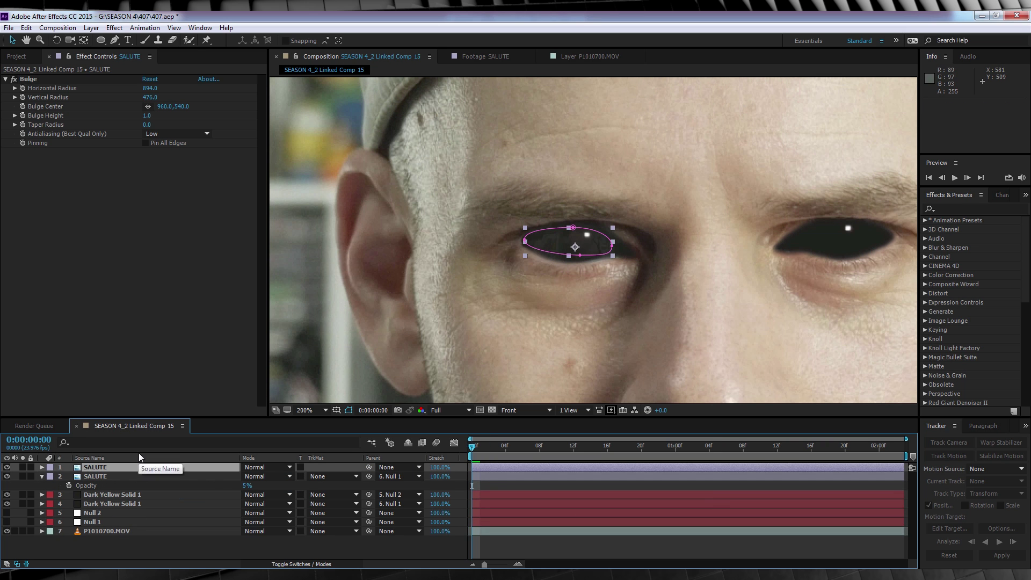
key("p")
left_click_drag(485, 318, 757, 319)
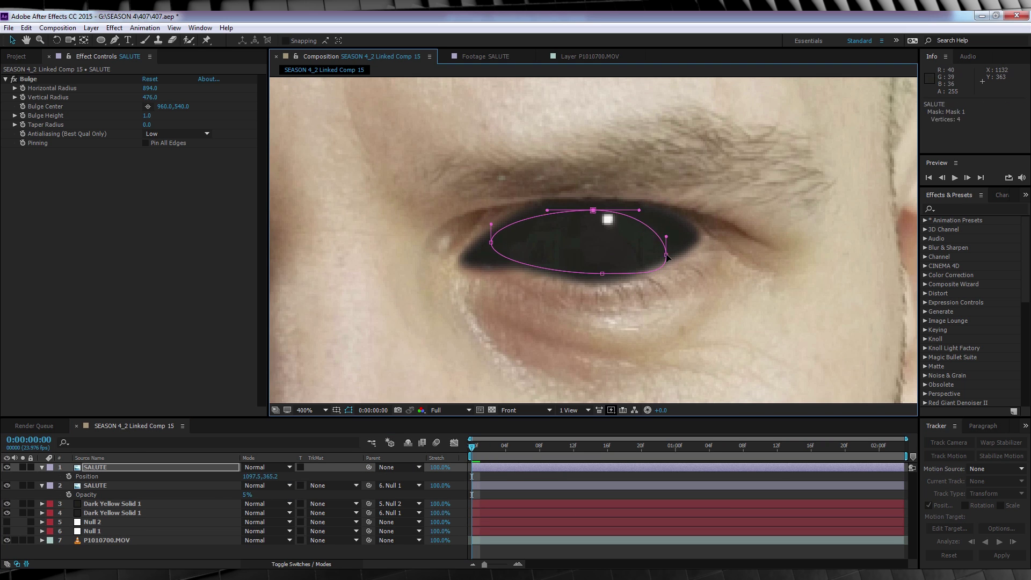
key("space")
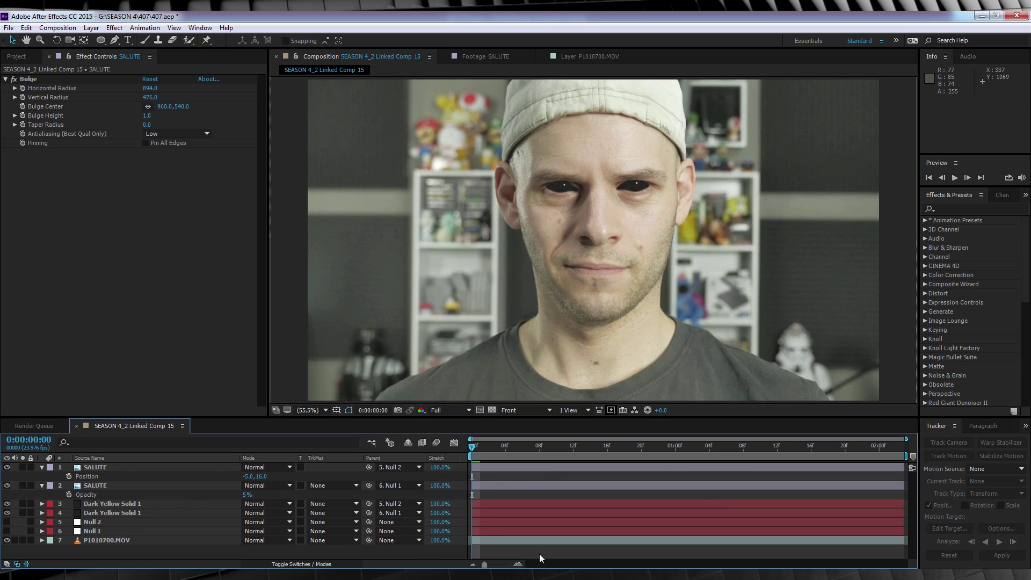